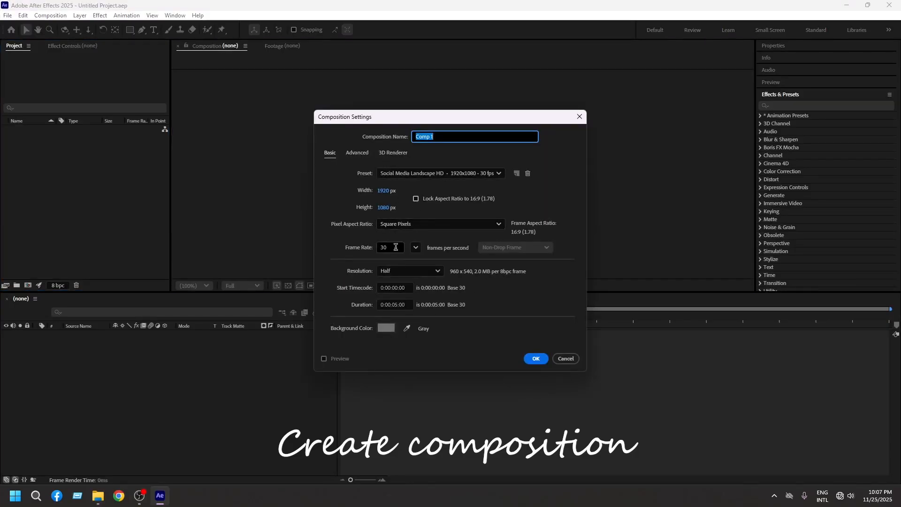
Step: Create the 1920x1080 composition Comp 1 at 30 frames per second with a duration of 0:00:05:00
click(416, 247)
click(426, 342)
click(396, 306)
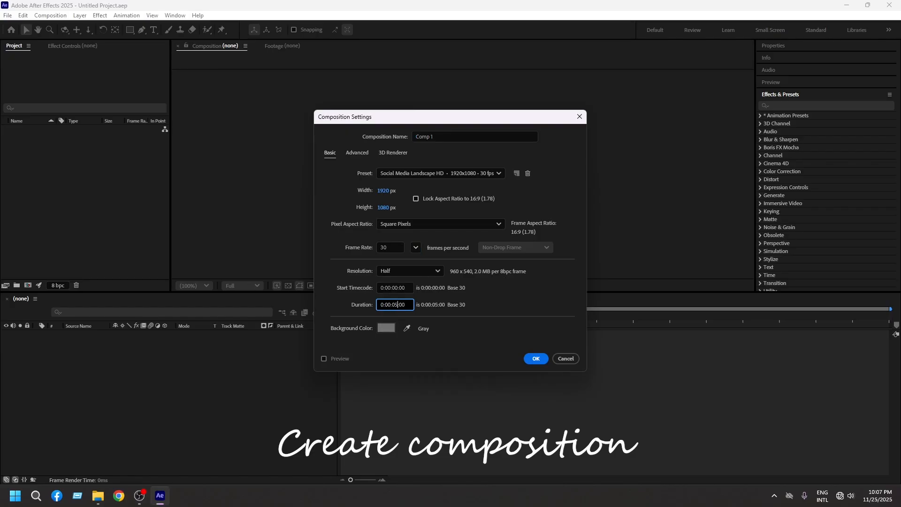
click(536, 359)
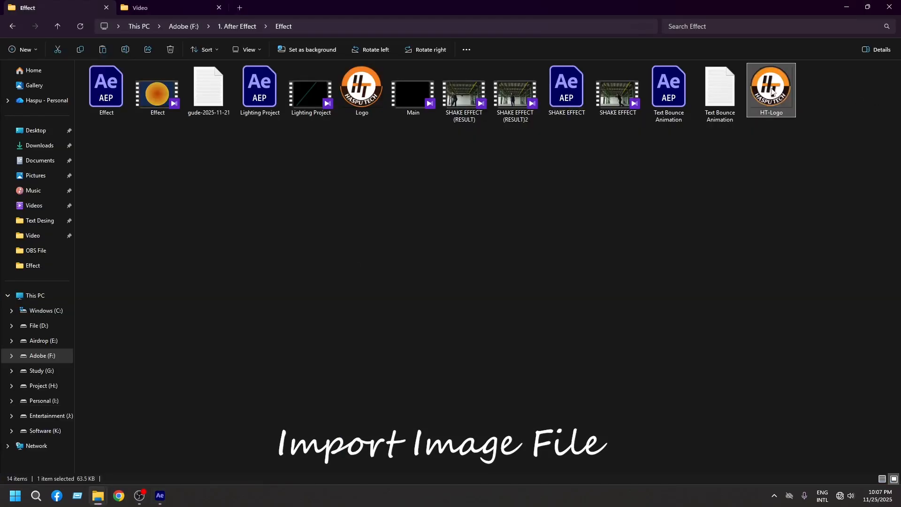
Step: Import HT-Logo.png from the Effect folder into the composition and set its layer scale to 80%
drag(772, 92, 426, 191)
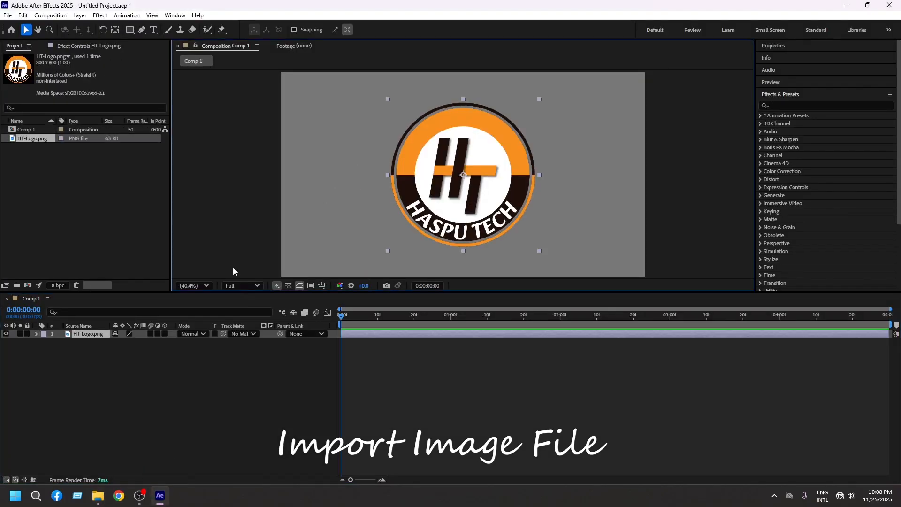
key(p)
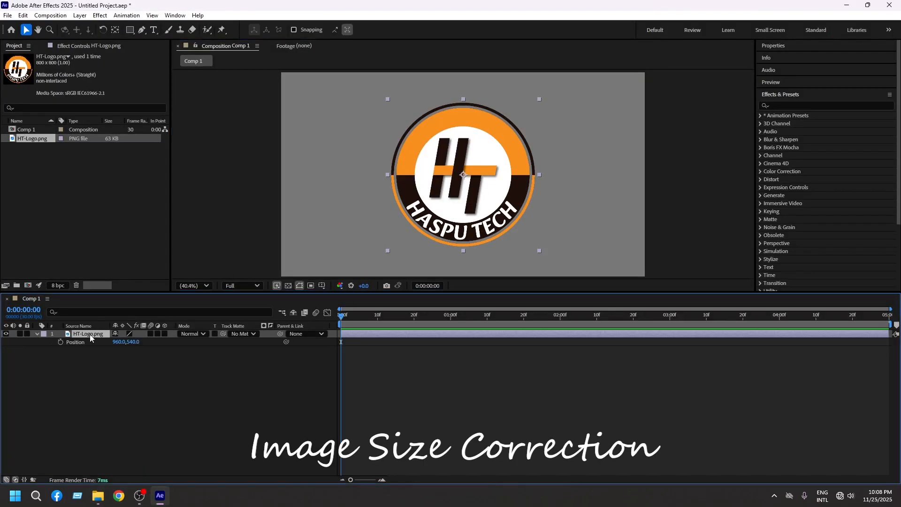
key(s)
click(127, 342)
key(Return)
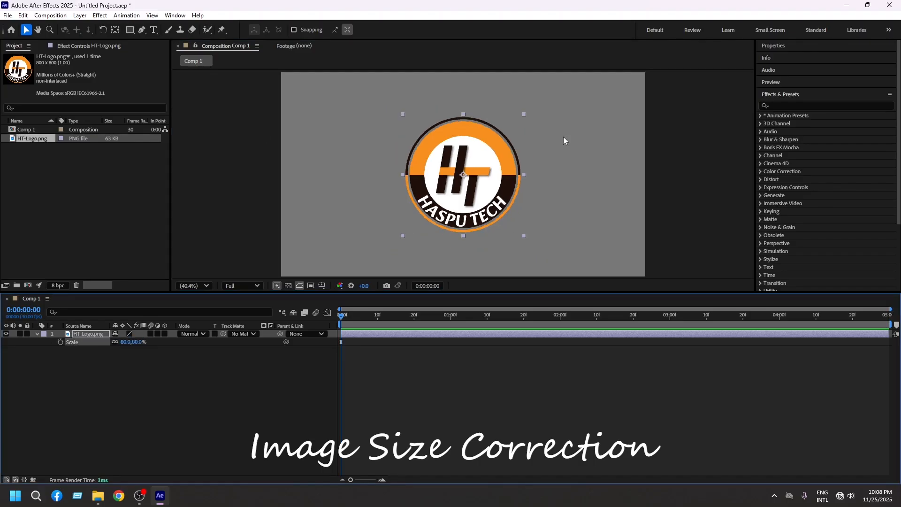
Step: Align the logo layer to the centre of the composition and collapse its layer properties
scroll(792, 254, down, 1)
scroll(792, 249, down, 3)
click(778, 226)
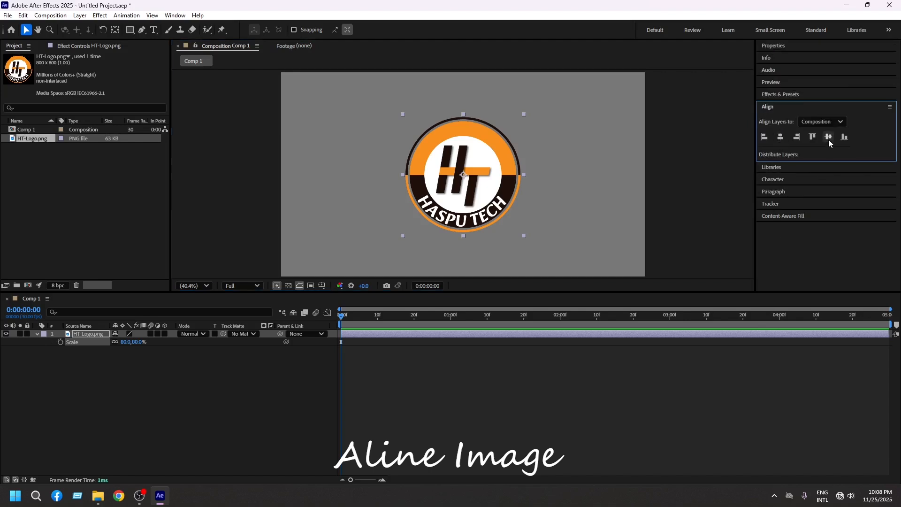
click(114, 391)
click(37, 334)
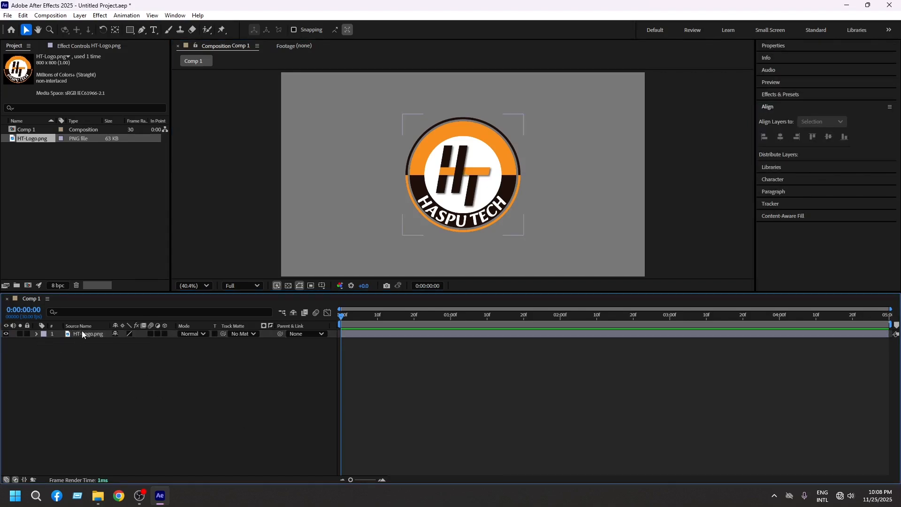
Step: Pre-compose the HT-Logo.png layer as "Logo", moving all attributes into the new composition
right_click(94, 337)
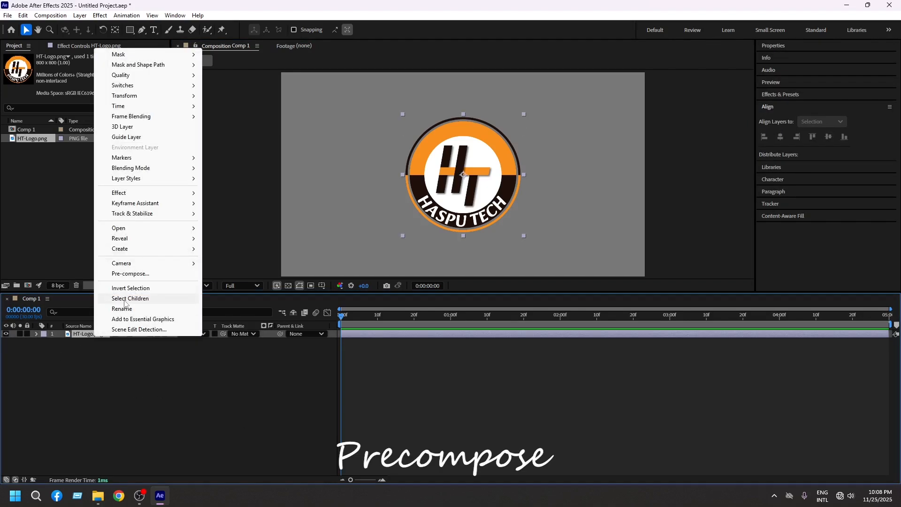
click(137, 272)
text(Log)
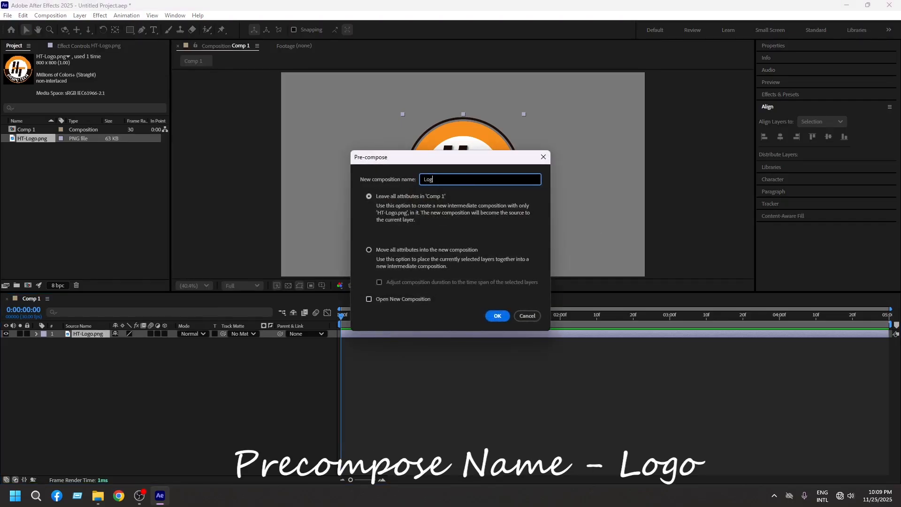
click(369, 249)
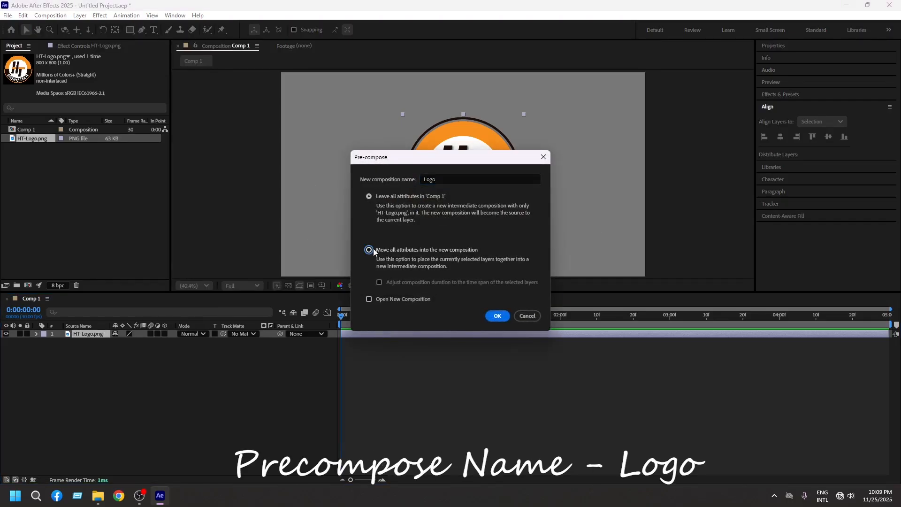
click(492, 318)
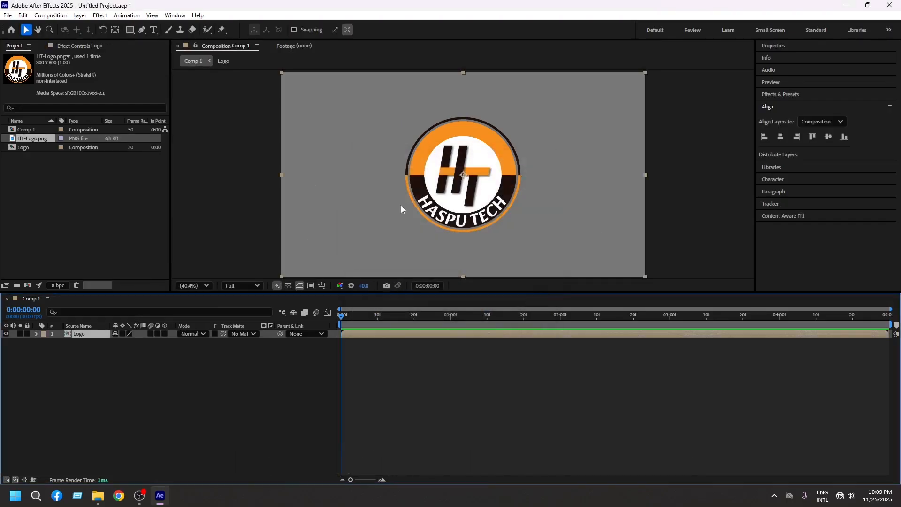
Step: Create a full-frame rectangle shape layer with a white fill and the stroke set to None
double_click(133, 30)
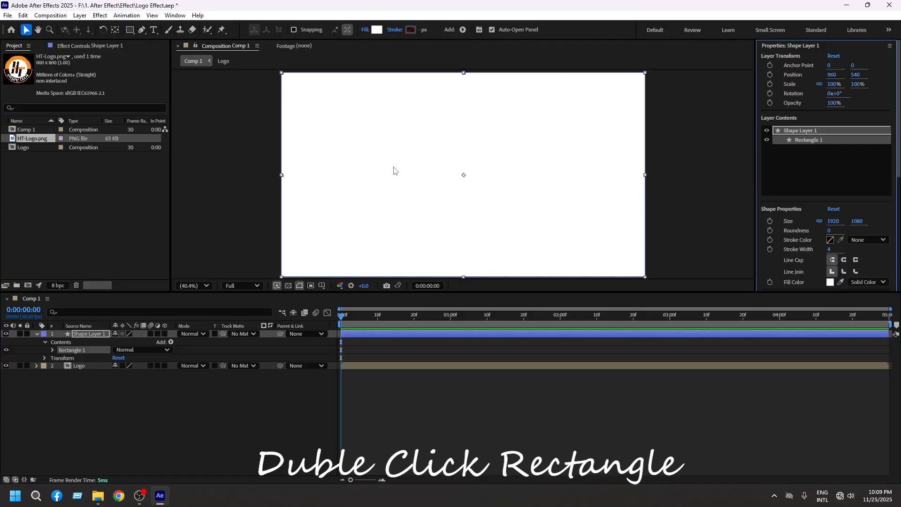
click(395, 29)
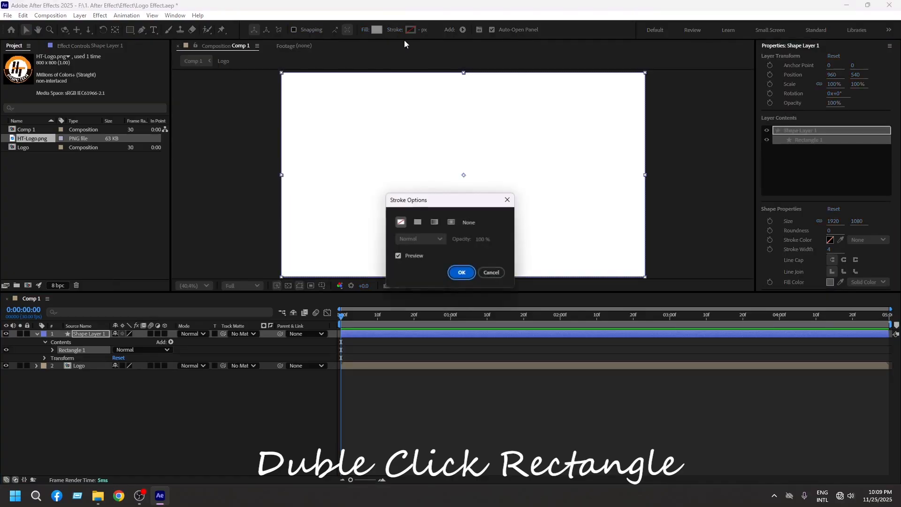
click(460, 272)
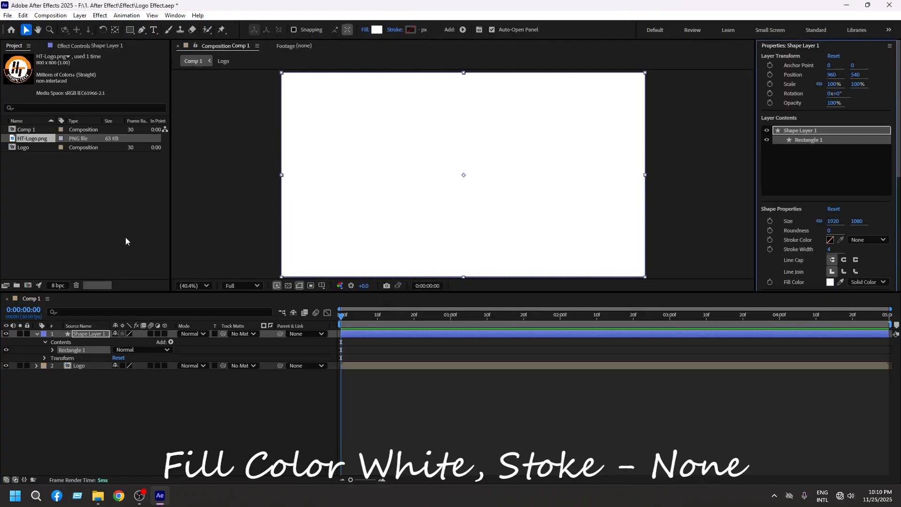
Step: Move the white shape layer up above the logo, to a position of about 960, -328
key(p)
drag(134, 343, 4, 352)
drag(133, 342, 51, 321)
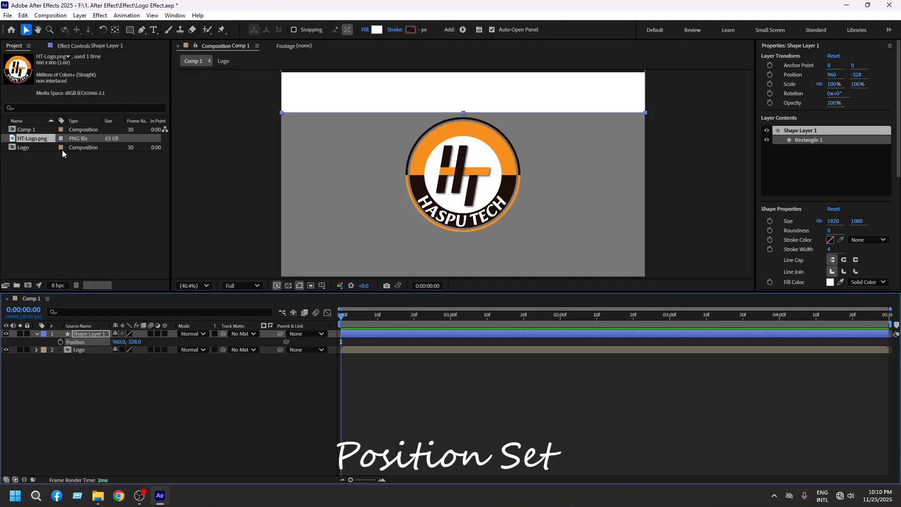
Step: Find the Turbulent Displace effect and apply it to Shape Layer 1
scroll(833, 162, down, 5)
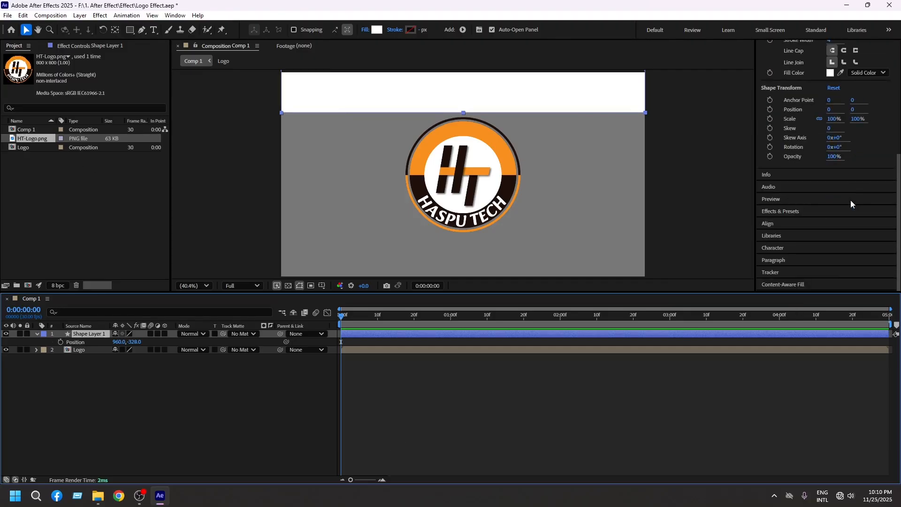
click(789, 211)
text(tur)
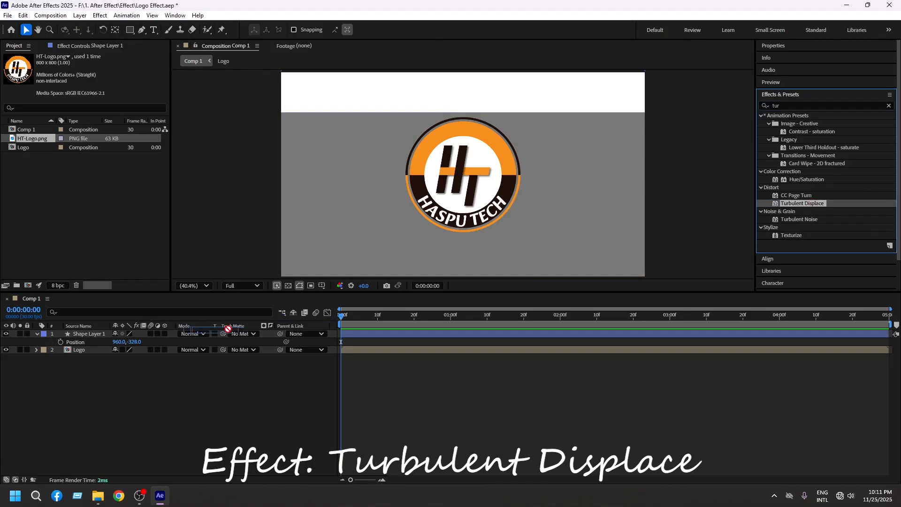
drag(704, 292, 103, 334)
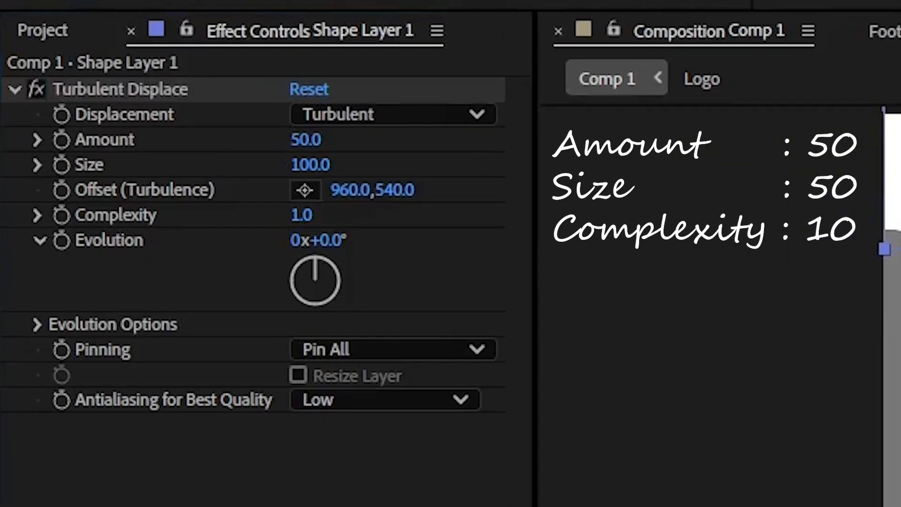
Step: Set Turbulent Displace's Size to 50 and Complexity to 10 on the shape layer
click(310, 163)
text(50)
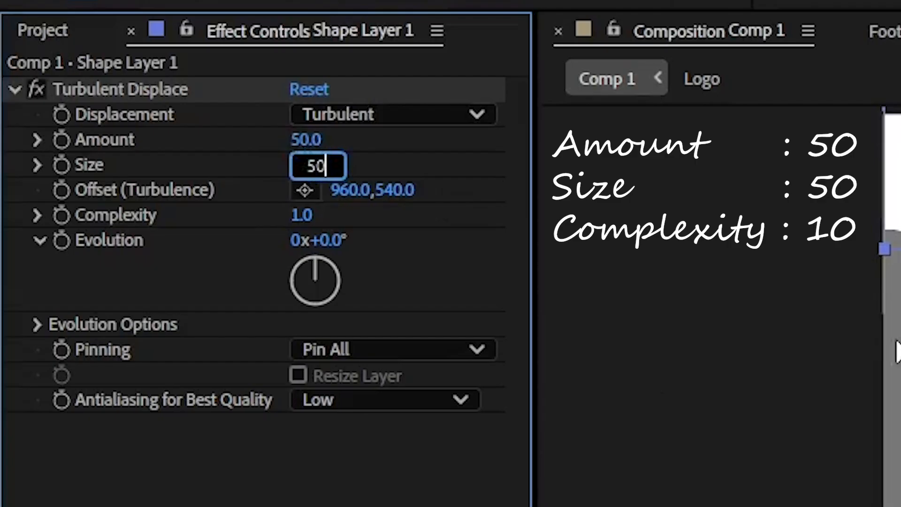
click(295, 215)
text(10)
key(Return)
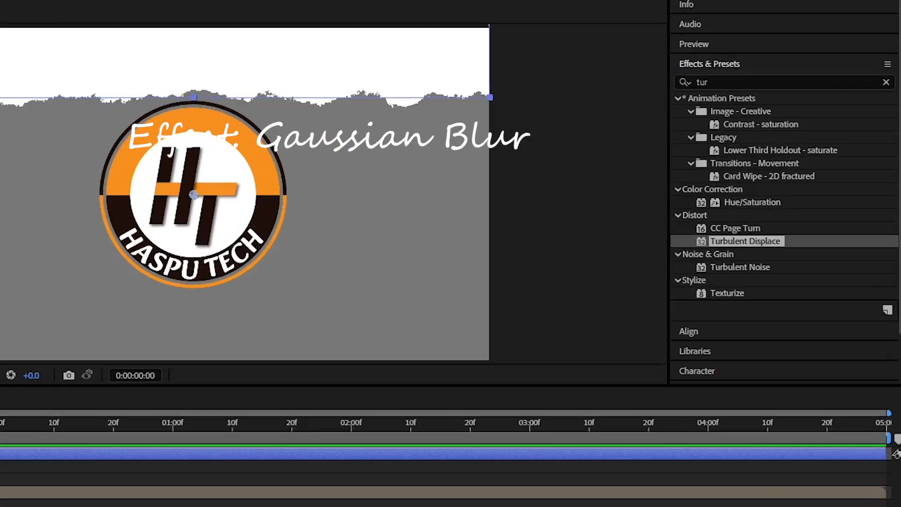
Step: Apply Gaussian Blur to Shape Layer 1 and set its Blurriness to 25
drag(718, 81, 574, 96)
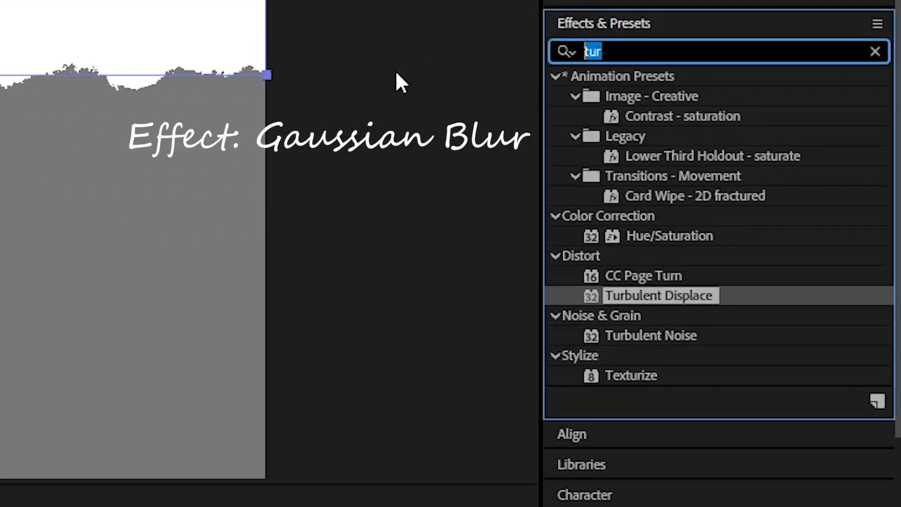
text(Ga)
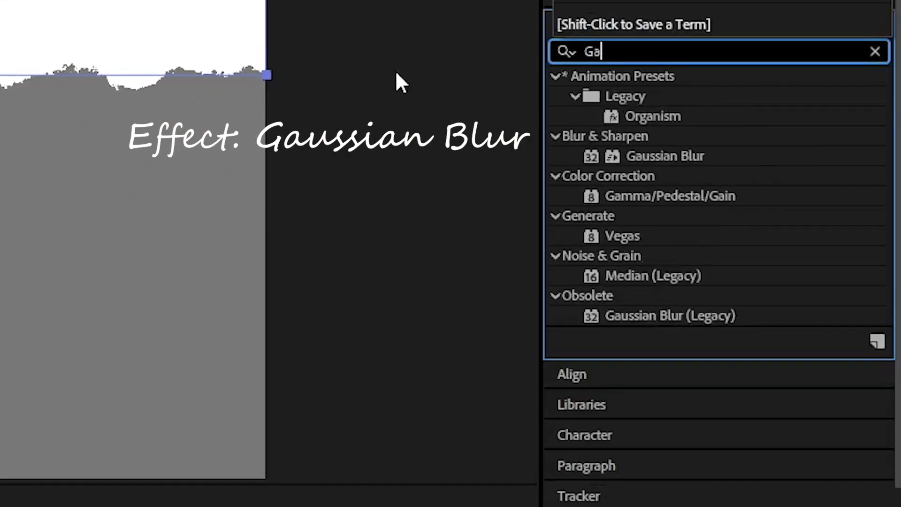
drag(681, 158, 0, 506)
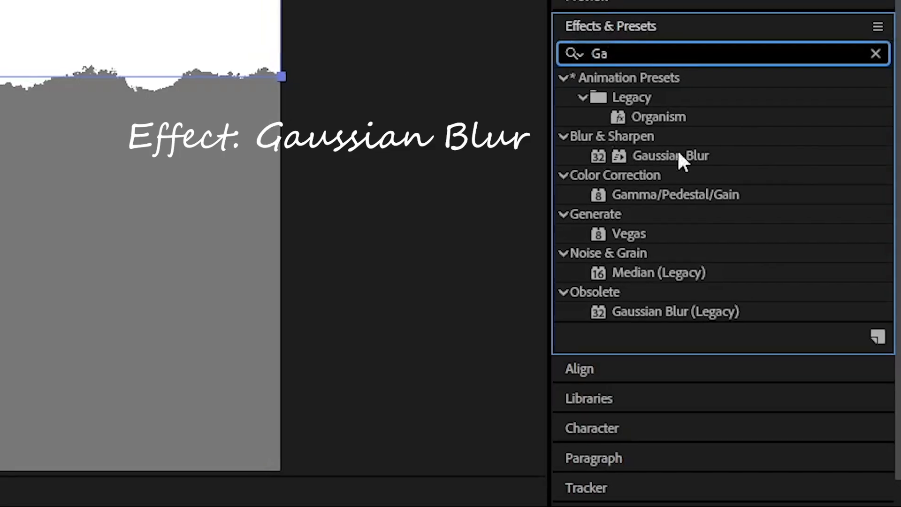
drag(117, 327, 106, 332)
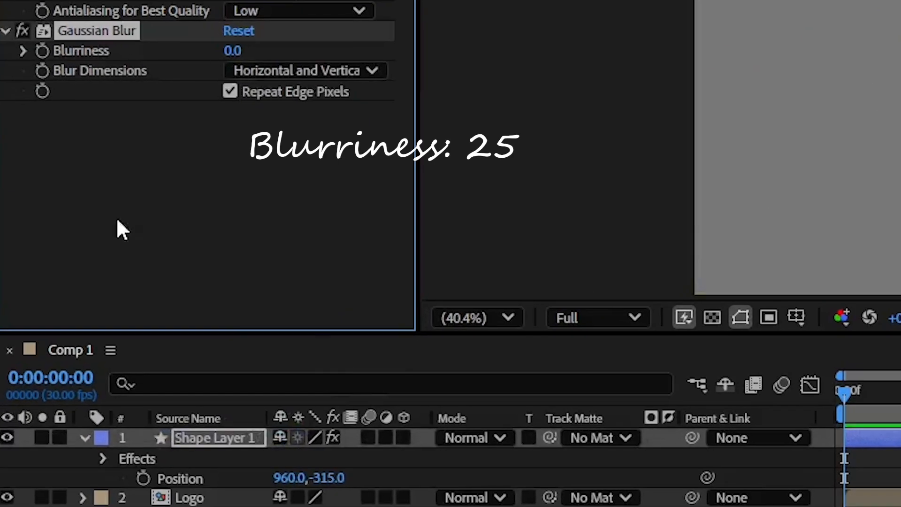
click(97, 179)
text(25)
key(Return)
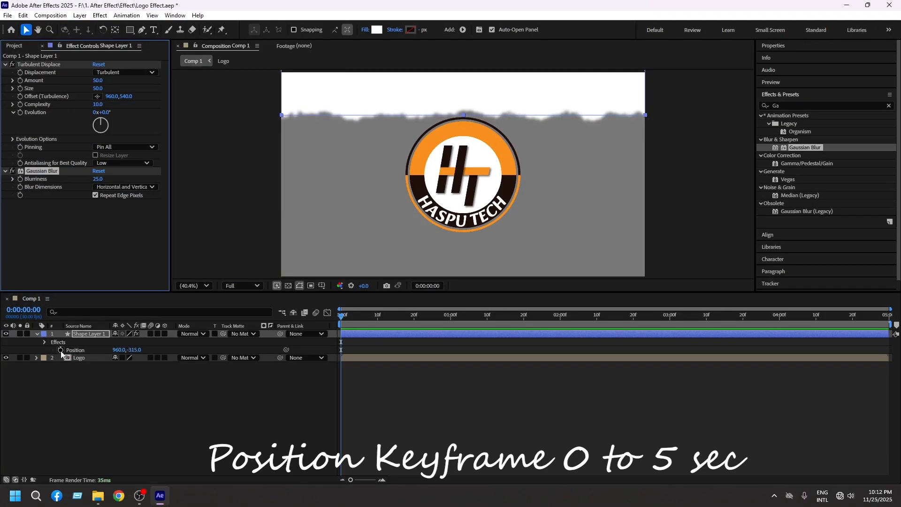
Step: Keyframe the shape layer's Position from the start to the end of the timeline so it slides down over the logo
click(60, 349)
drag(341, 314, 899, 350)
drag(131, 354, 71, 336)
key(Home)
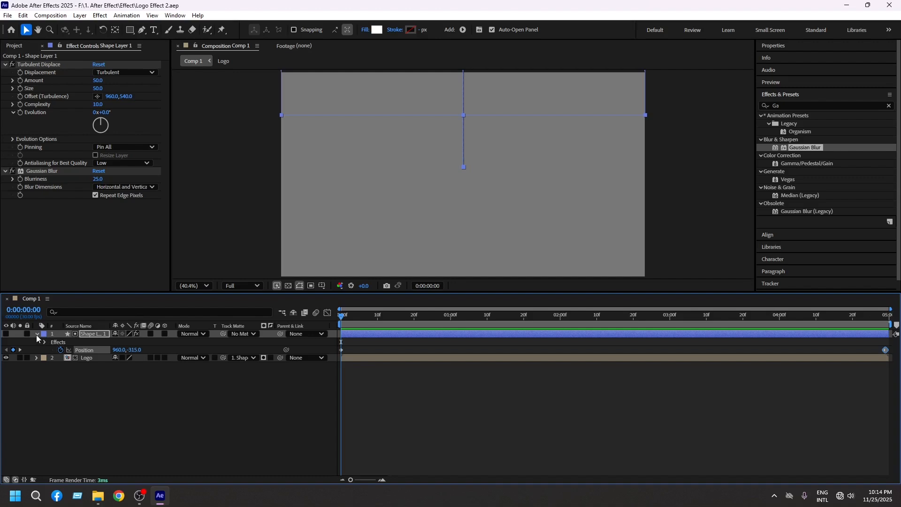
Step: Pre-compose the shape layer as "Shape", moving all attributes into the new composition
click(36, 334)
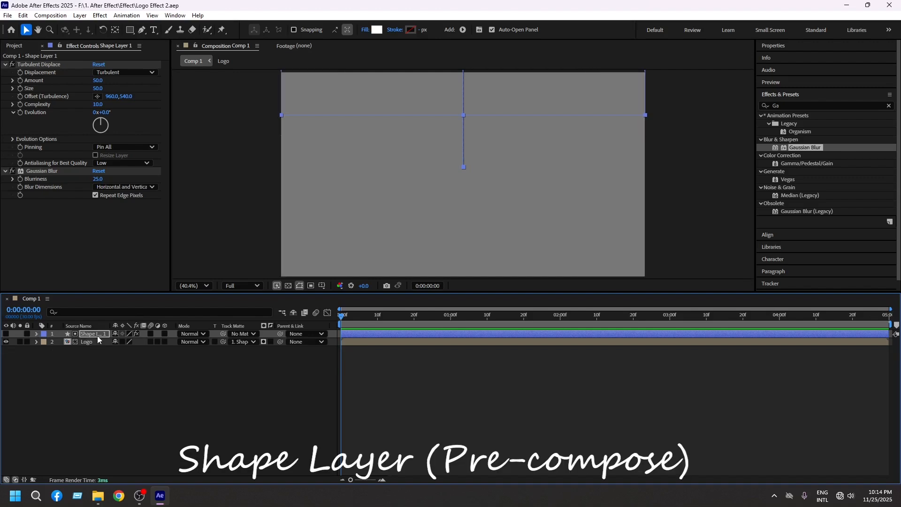
right_click(97, 336)
click(127, 271)
text(S)
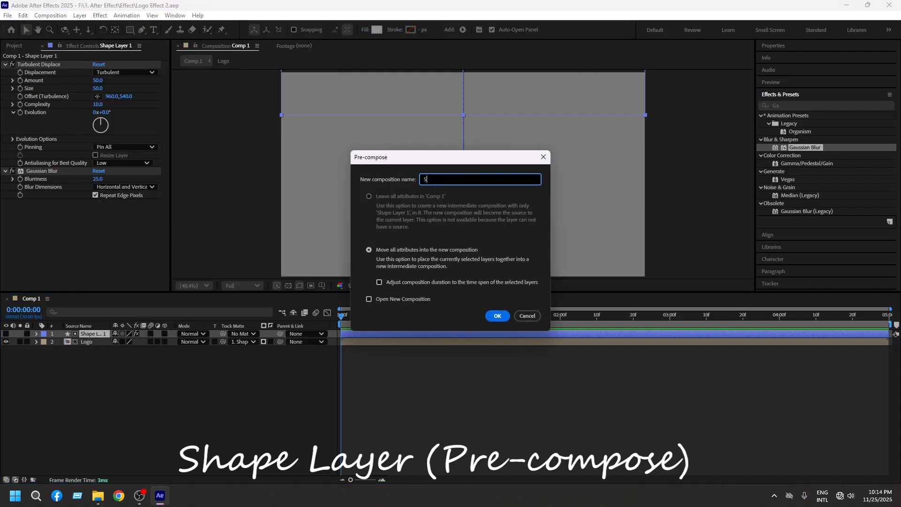
text(hape)
click(503, 316)
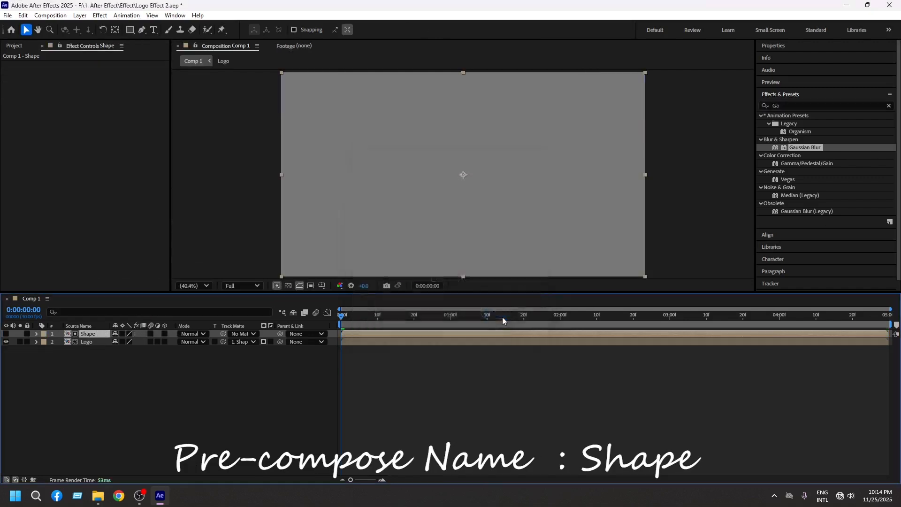
Step: Pre-compose the Shape and Logo layers together as "Logo E"
click(87, 362)
drag(87, 362, 98, 335)
right_click(100, 336)
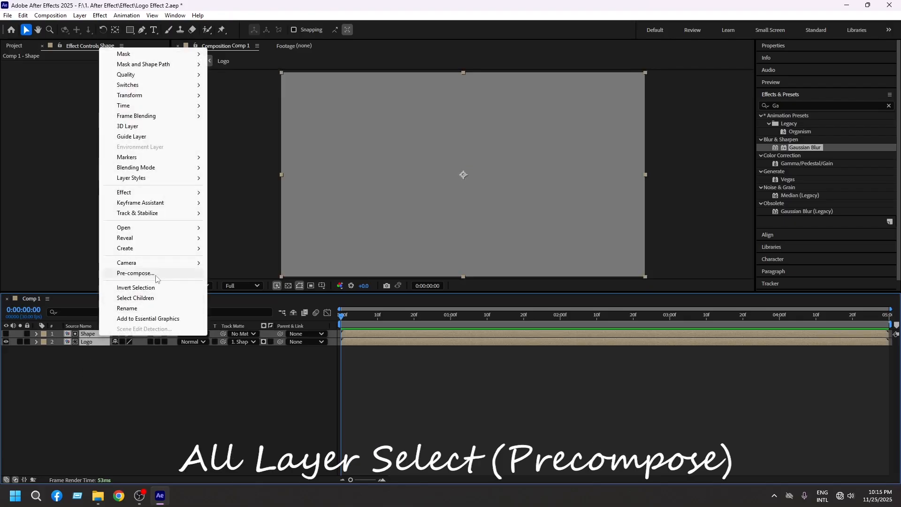
click(139, 273)
text(Logo E)
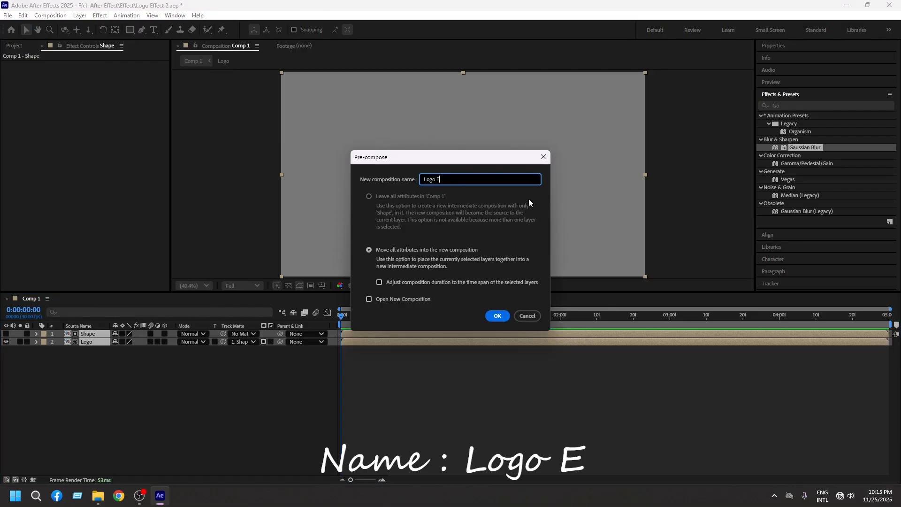
click(499, 316)
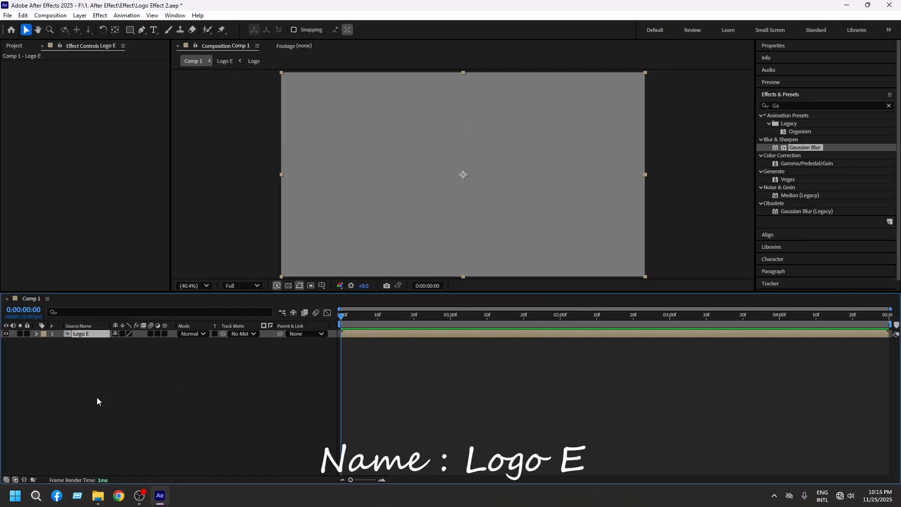
Step: Duplicate the Logo E layer and use the upper copy as the lower layer's track matte
key(ctrl+d)
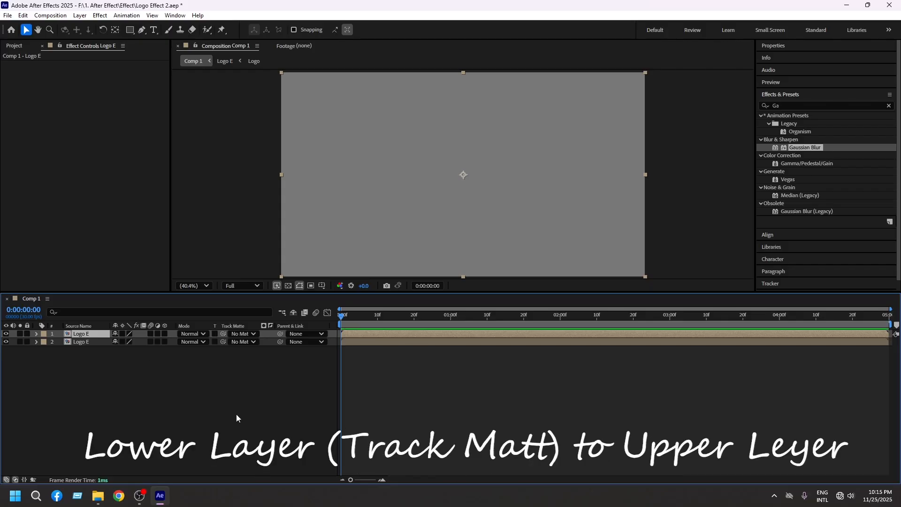
drag(223, 342, 92, 334)
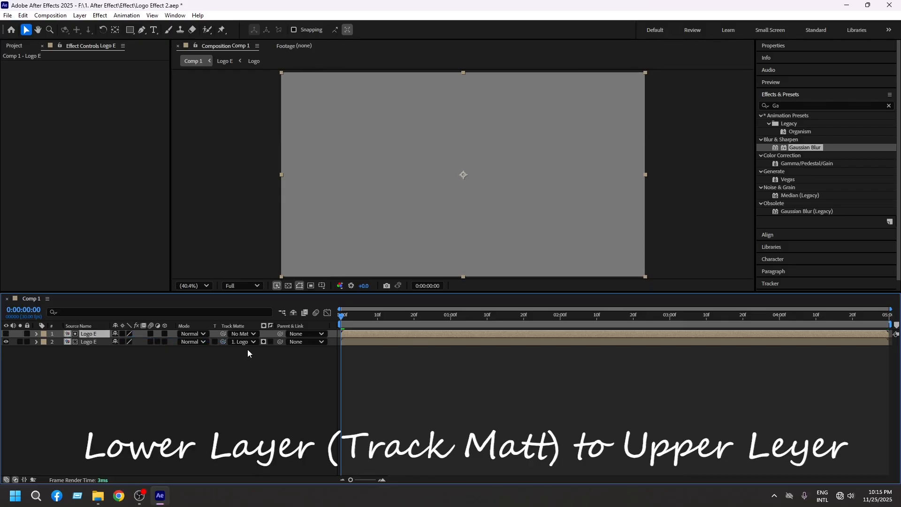
key(space)
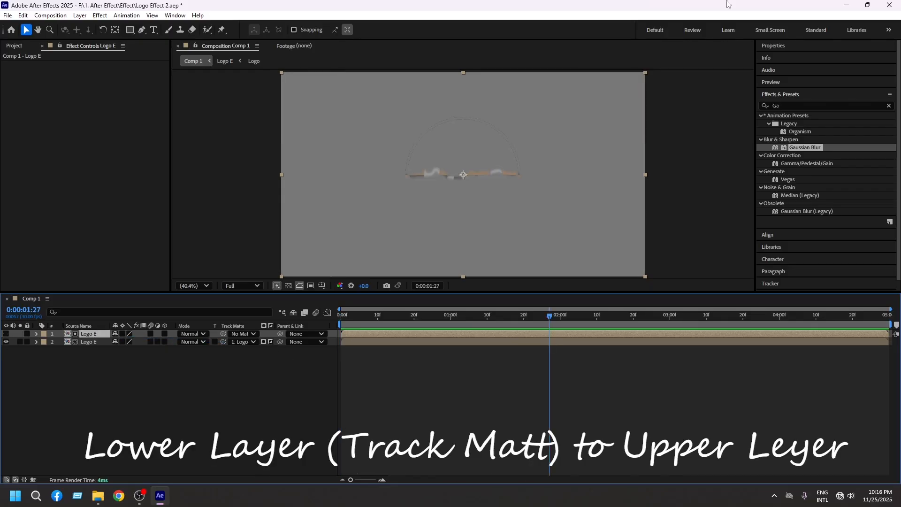
Step: Apply the Minimax effect to the upper Logo E layer with Radius 1 and Channel set to Alpha
click(780, 105)
text(M)
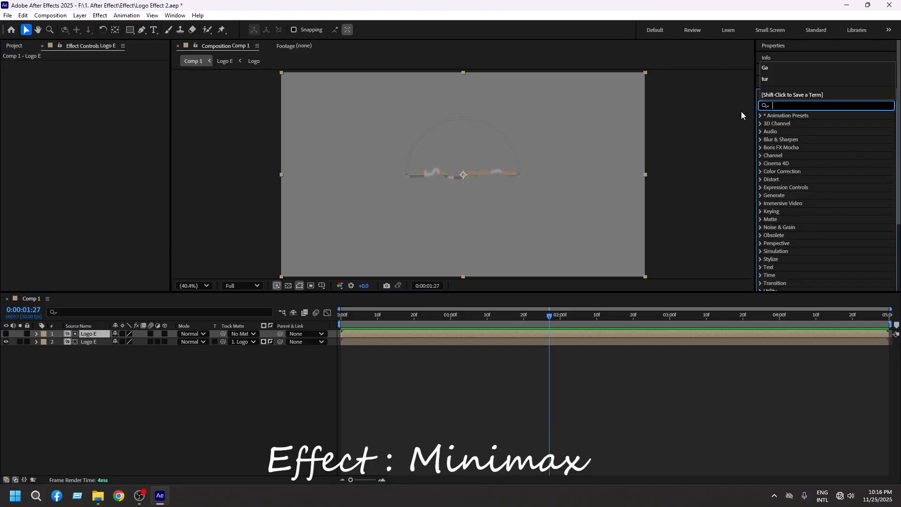
text(inimax)
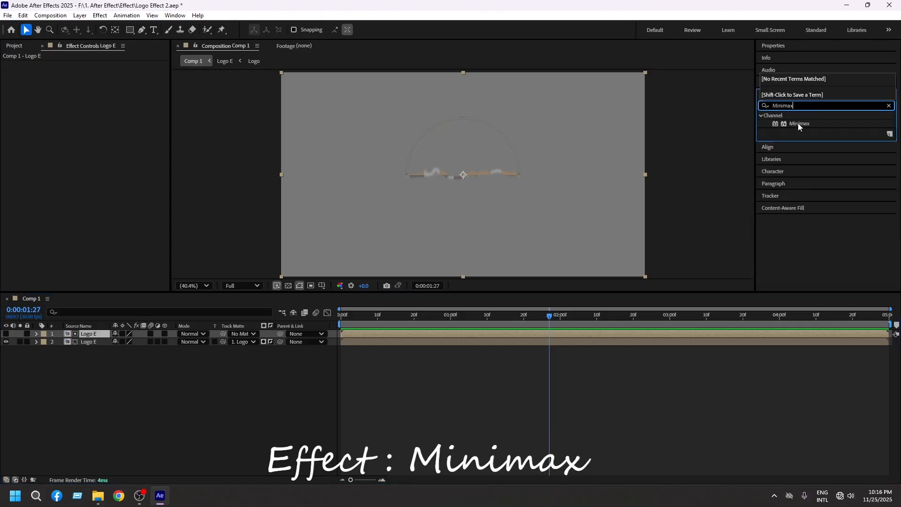
drag(799, 124, 102, 331)
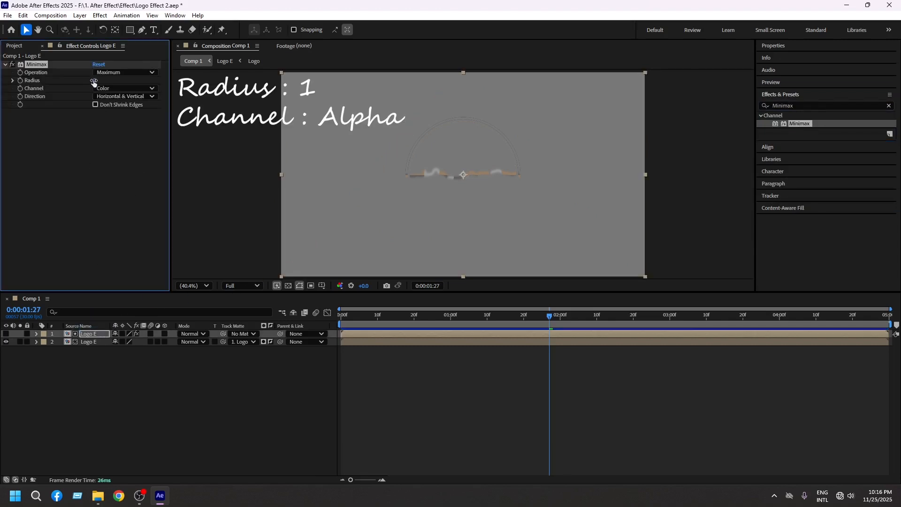
click(101, 89)
click(113, 150)
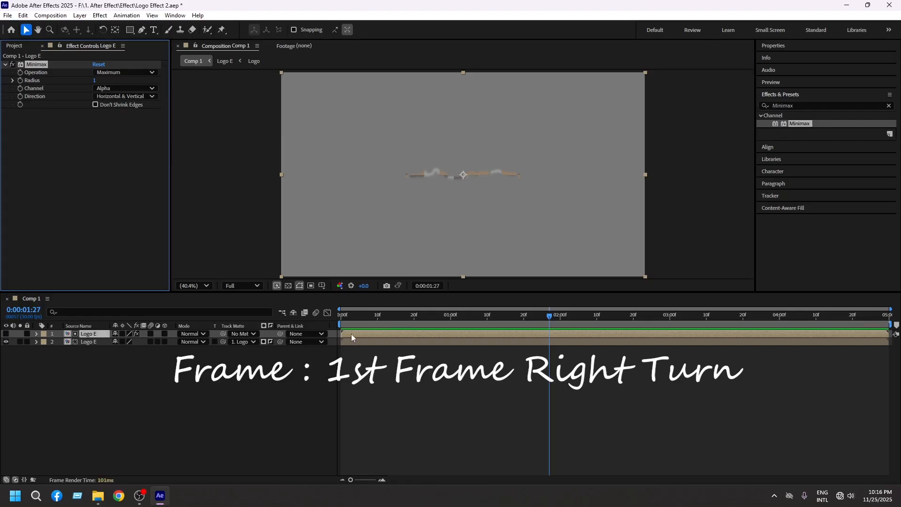
Step: Shift the upper Logo E layer about five frames later in the timeline
drag(352, 334, 363, 334)
drag(352, 480, 372, 480)
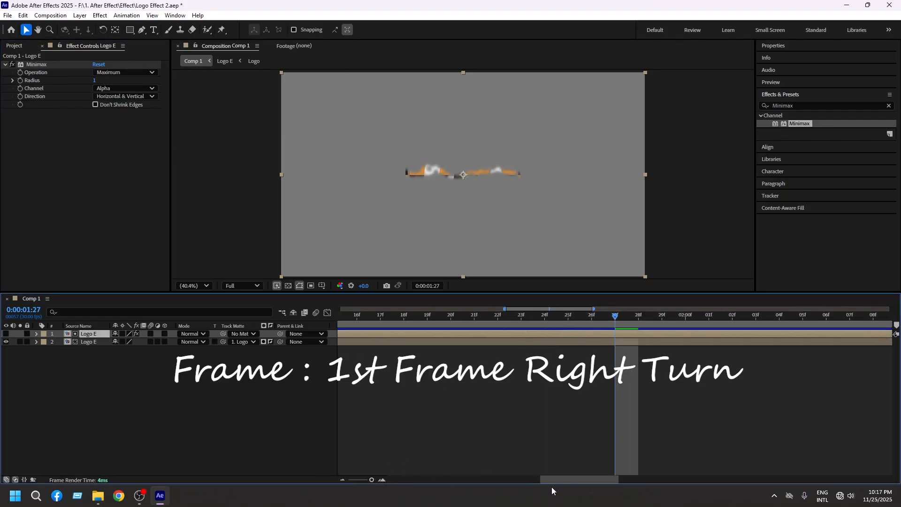
drag(552, 486, 340, 485)
drag(430, 334, 471, 333)
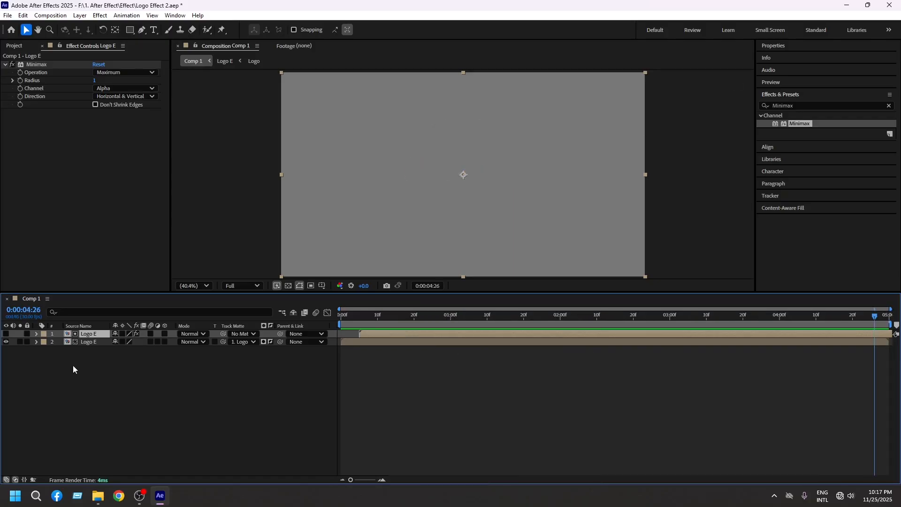
Step: Pre-compose both Logo E layers together as "EMR", moving all attributes into the new composition
drag(85, 382, 92, 332)
right_click(92, 333)
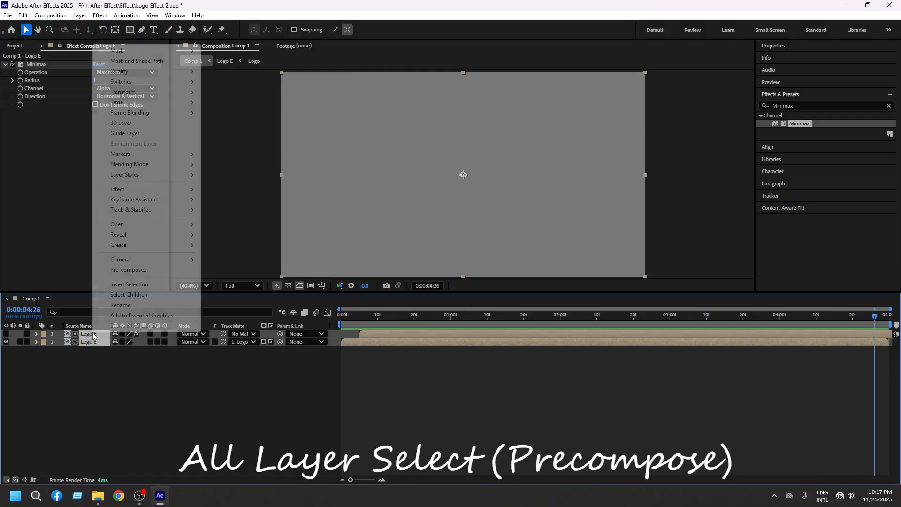
click(142, 269)
text(EMR)
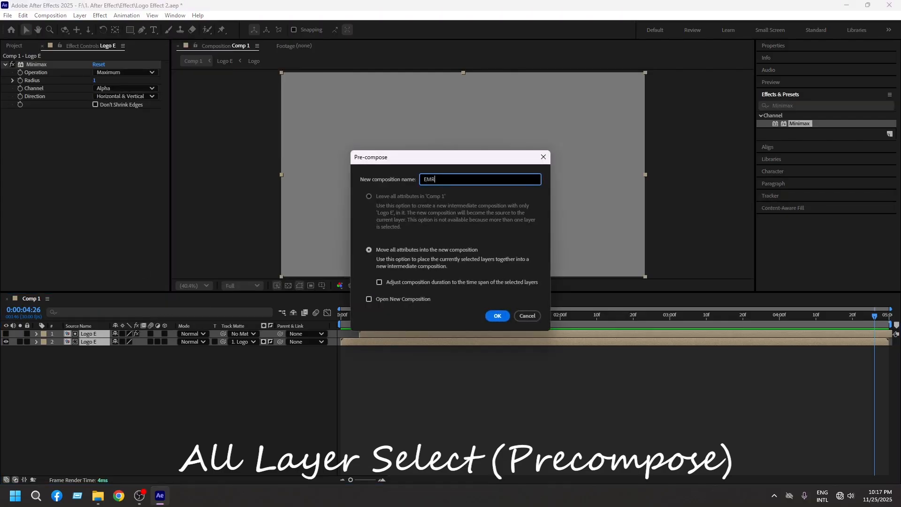
click(494, 317)
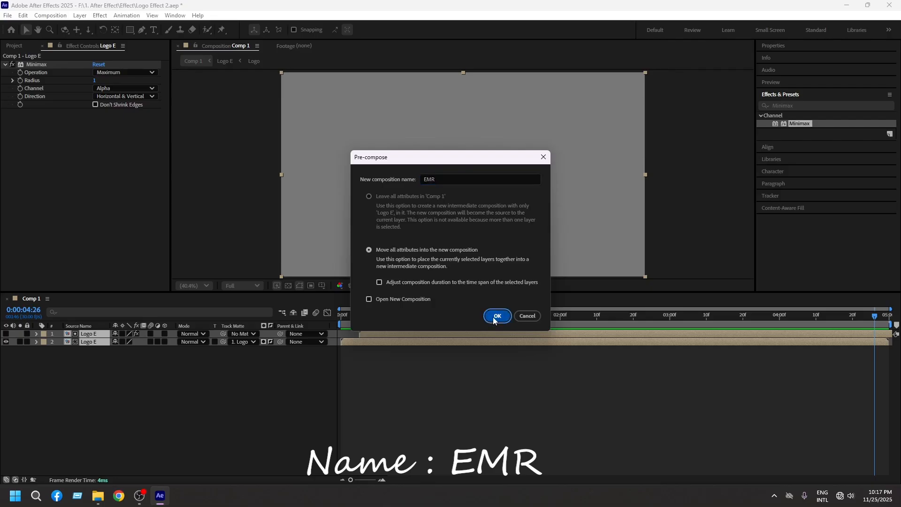
Step: Create a new 1920x1080, 30 fps, five-second composition named "Logo Effect"
click(19, 46)
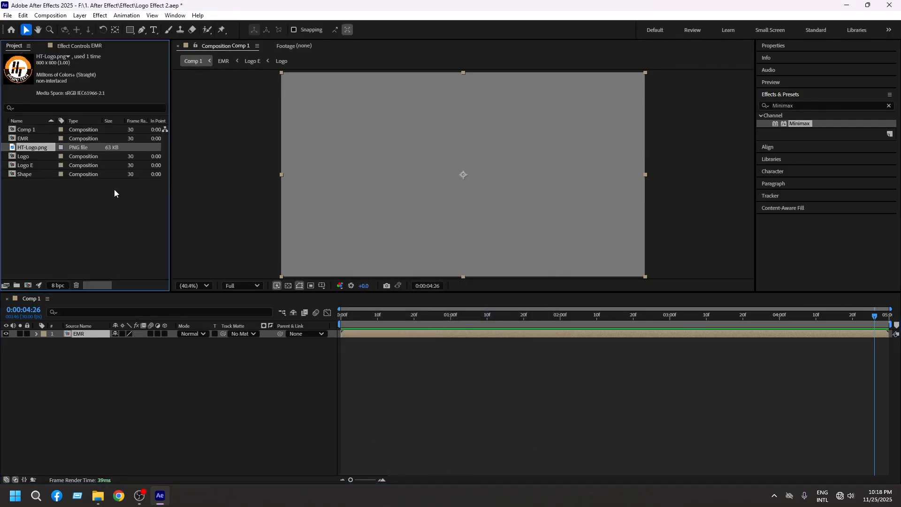
right_click(73, 209)
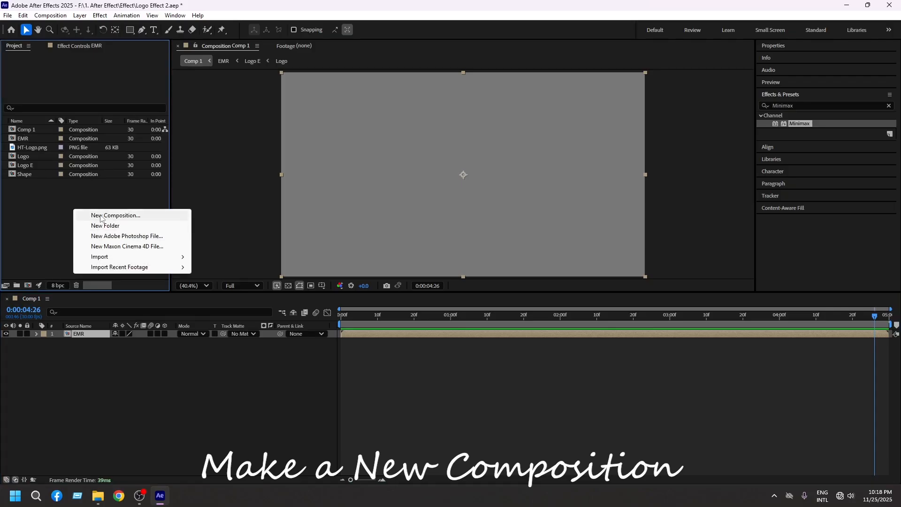
click(100, 216)
text(Logo Effect)
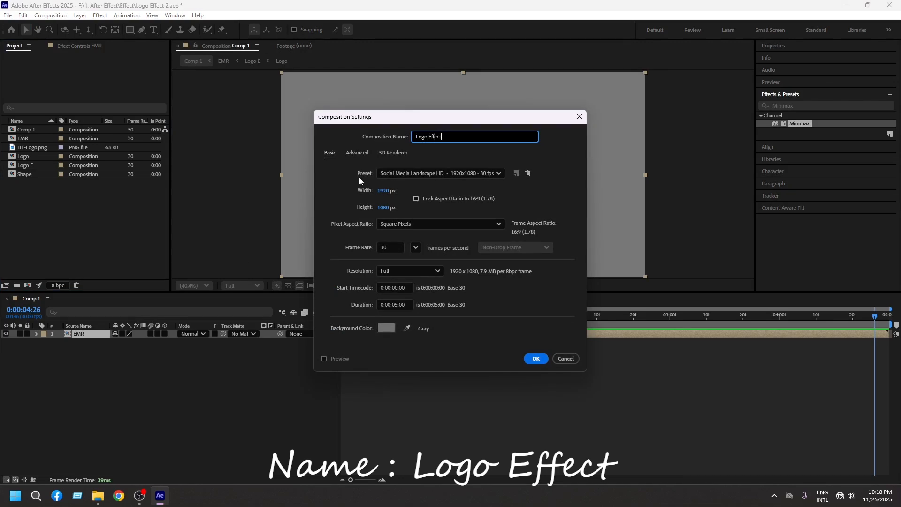
click(537, 358)
Step: Add the Shape and Logo compositions to Logo Effect and use Shape as the Logo layer's inverted track matte
drag(30, 185, 52, 337)
drag(37, 161, 52, 350)
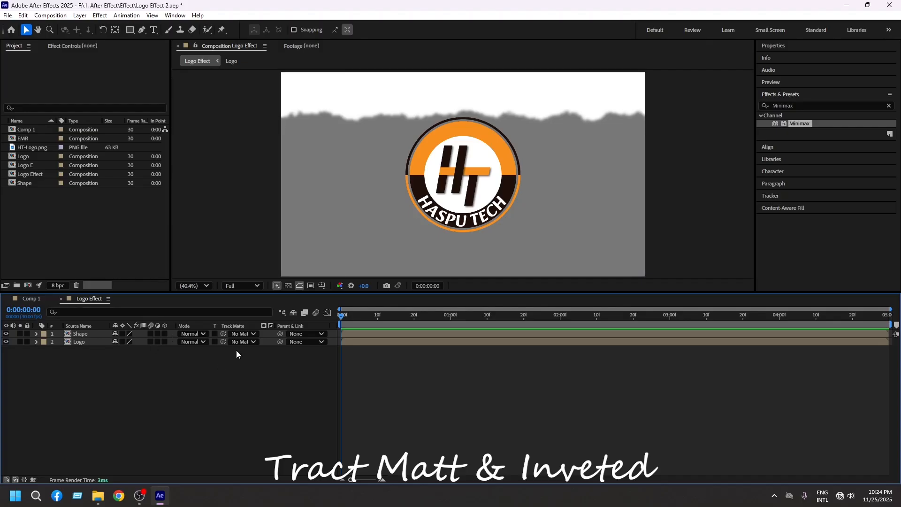
drag(224, 341, 79, 334)
click(270, 342)
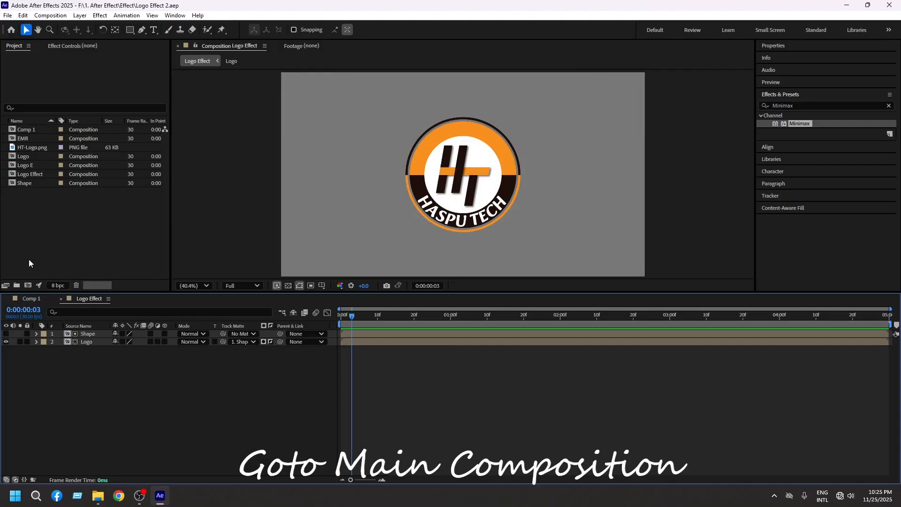
Step: Add the Logo Effect composition to Comp 1 beneath the EMR layer
click(30, 299)
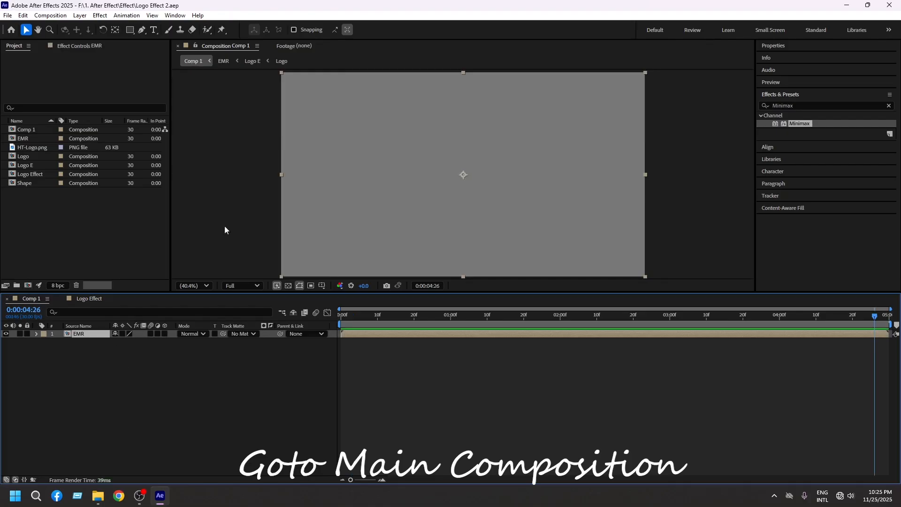
drag(30, 174, 85, 356)
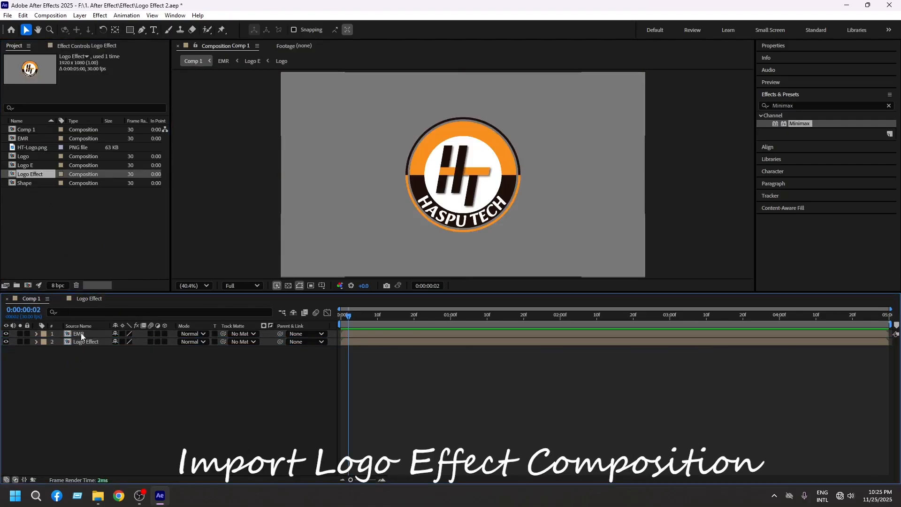
Step: Apply the CC Particle Systems II effect to the EMR layer
click(81, 334)
click(802, 107)
text(CC)
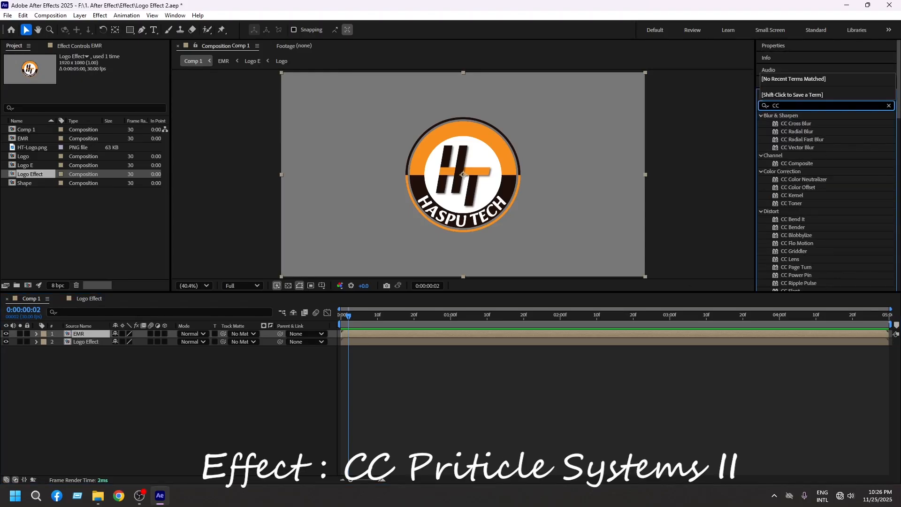
text( P)
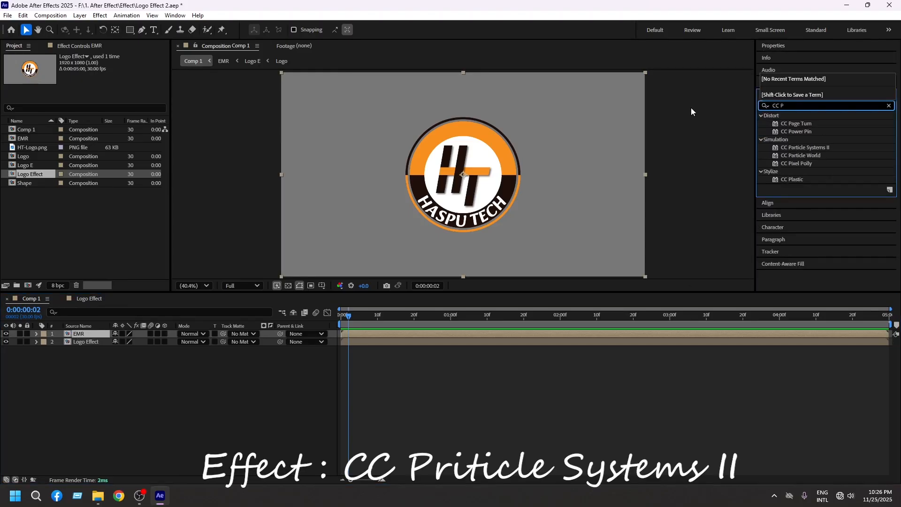
double_click(814, 148)
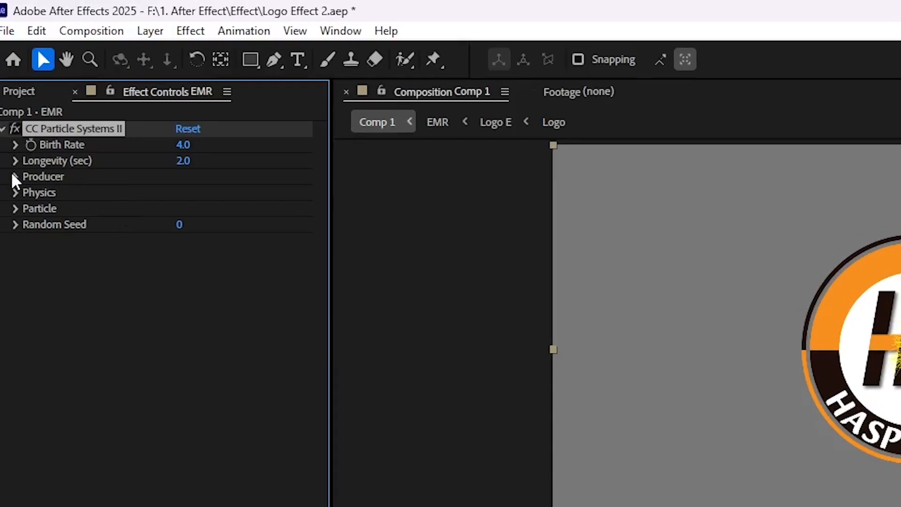
Step: Set the particle producer's Radius X and Radius Y to 50
click(14, 176)
click(17, 241)
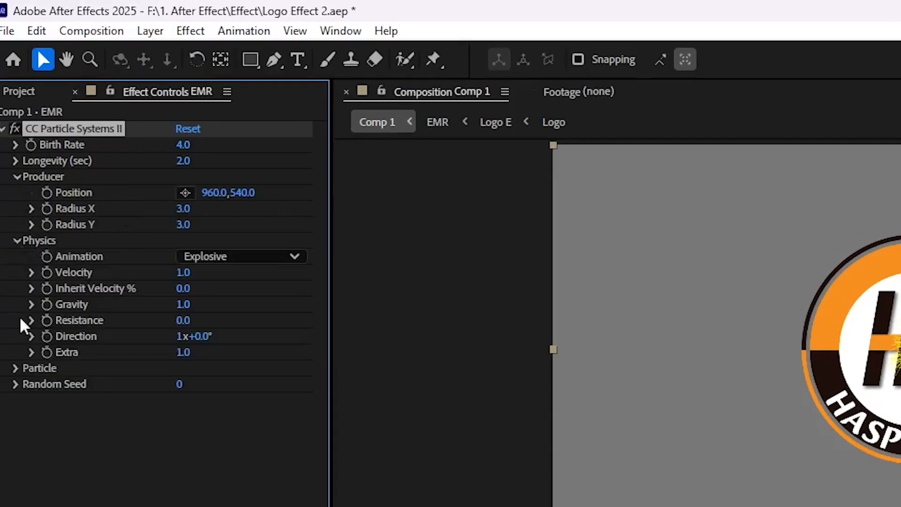
click(17, 369)
click(183, 209)
text(50)
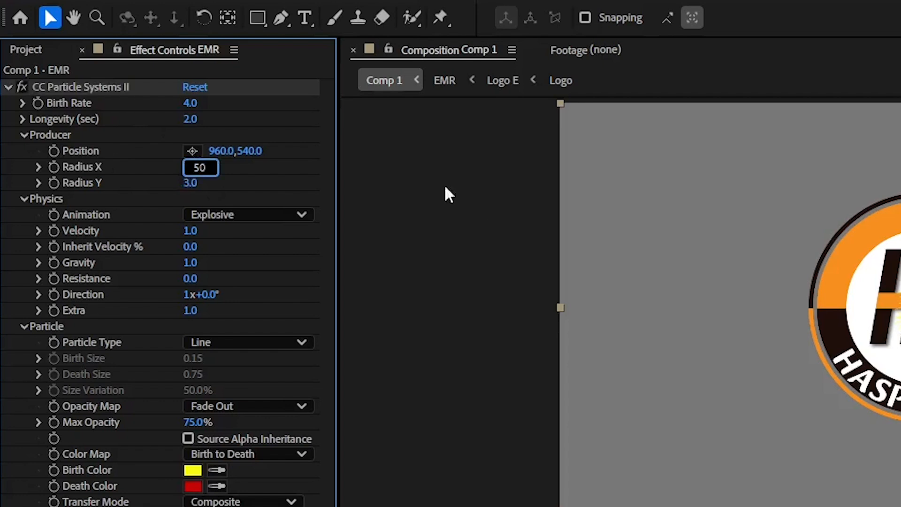
click(191, 183)
text(50)
key(Return)
Step: Set the particle physics to Twirly animation with Velocity 0.1 and Gravity -0.1
click(270, 215)
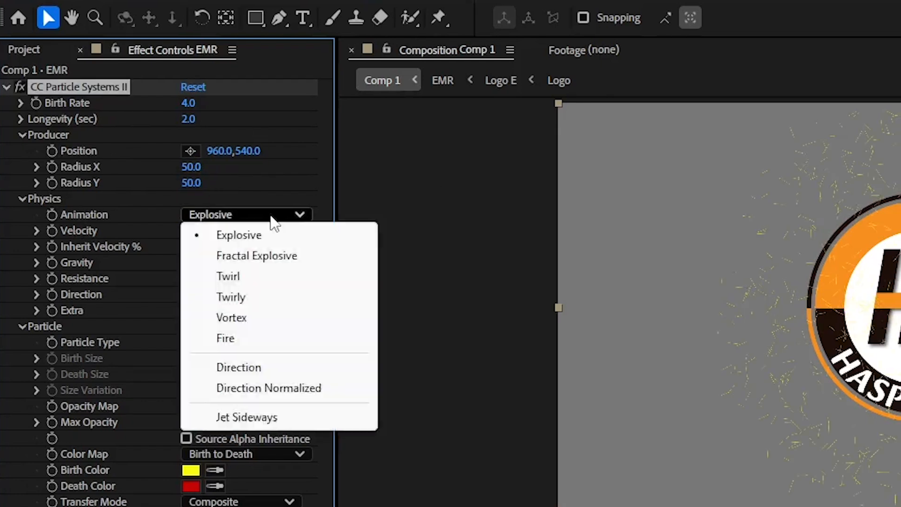
click(231, 297)
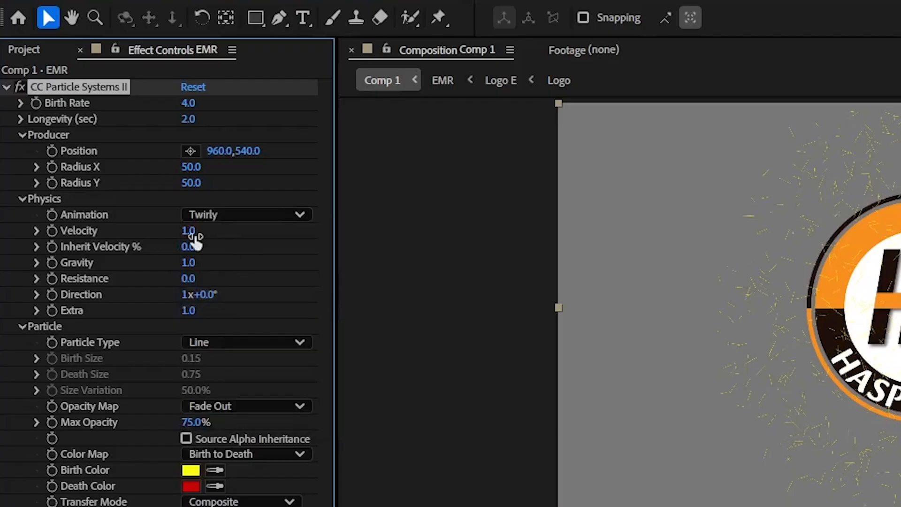
click(190, 231)
text(0.1)
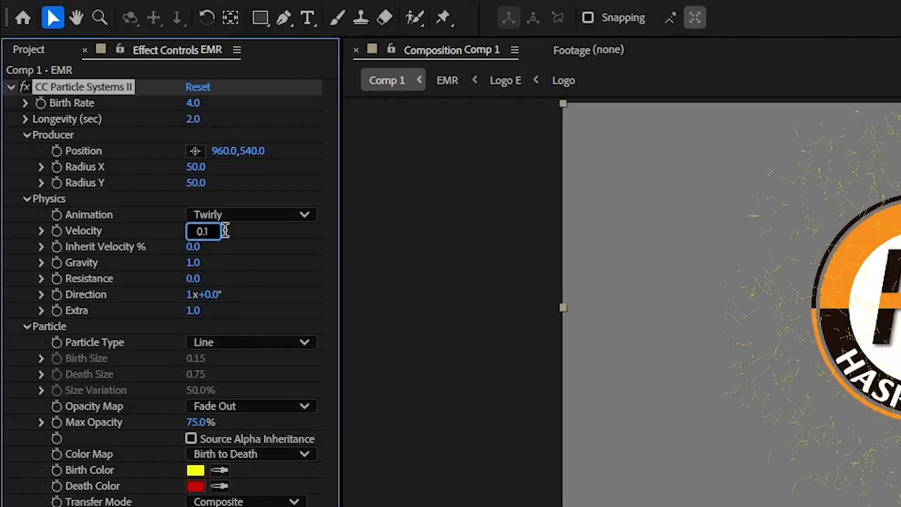
click(193, 262)
text(-0.1)
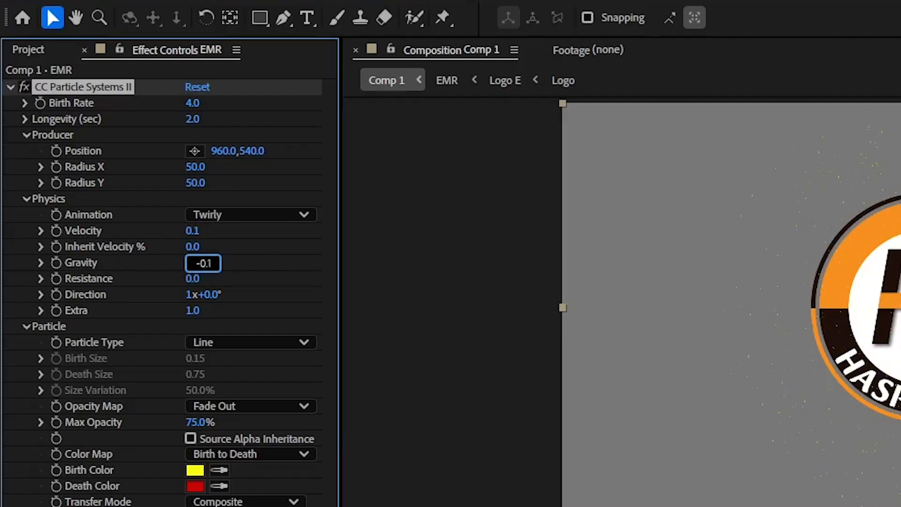
key(Return)
Step: Change the Particle Type to Faded Sphere with Birth Size and Death Size both at 0.05
click(260, 345)
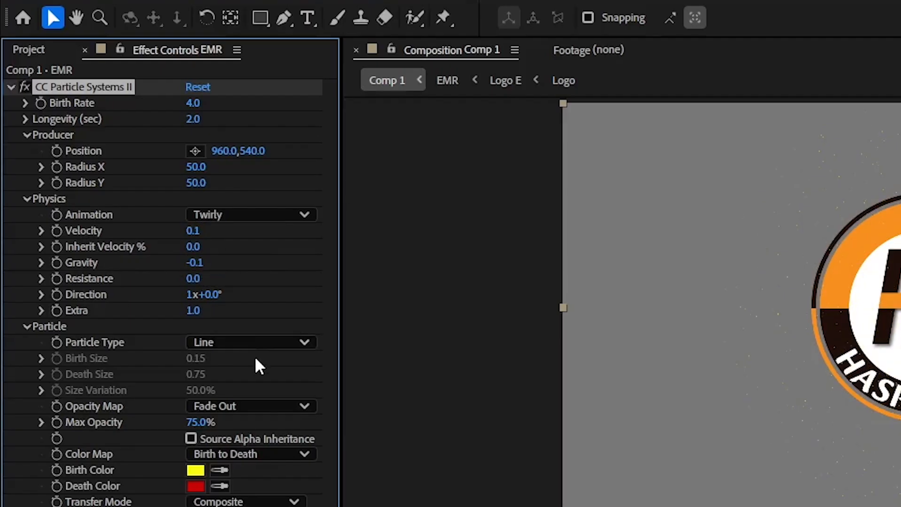
click(275, 439)
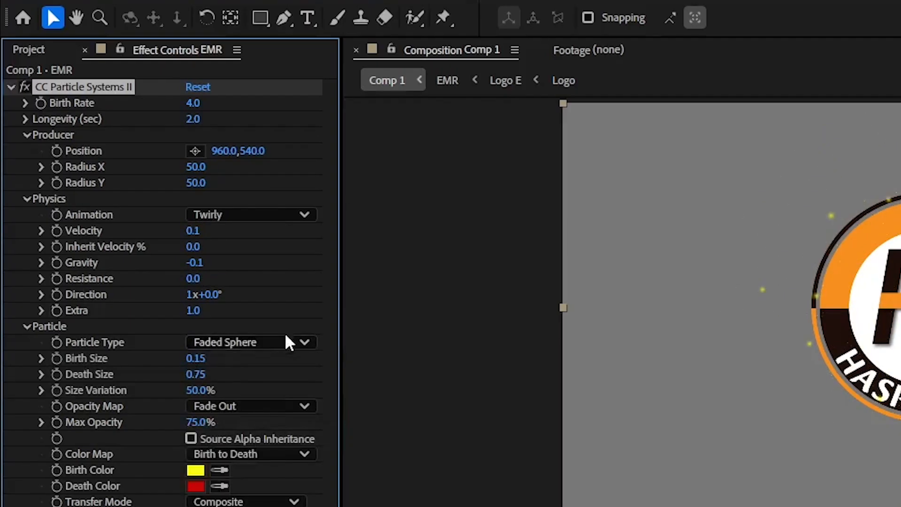
click(195, 358)
text(0.05)
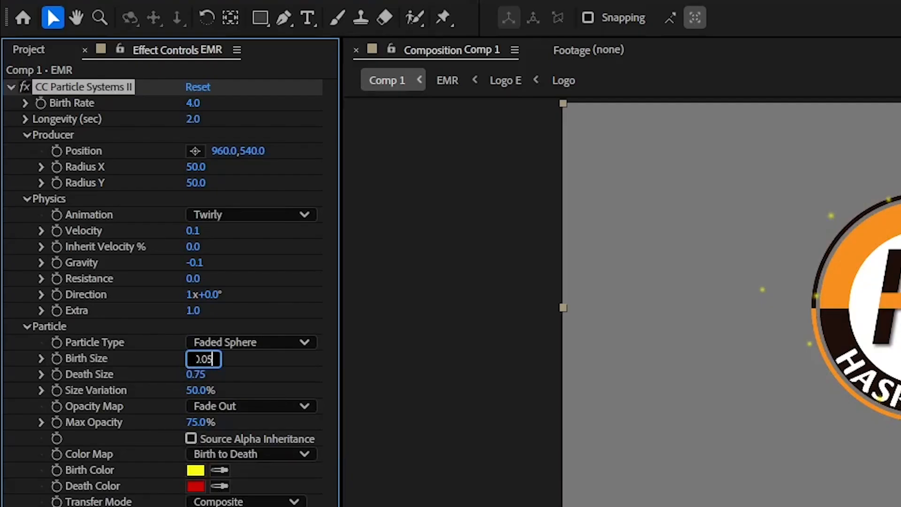
key(Return)
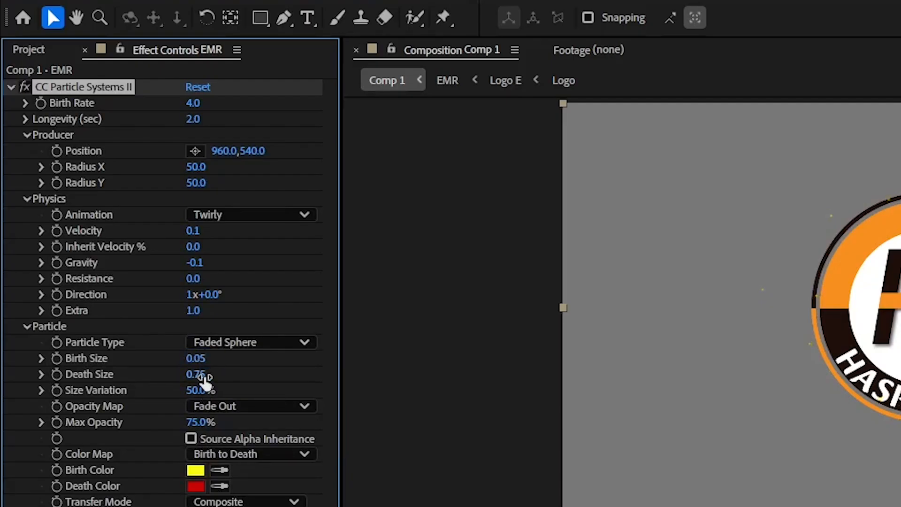
click(199, 374)
text(0.05)
key(Return)
Step: Raise the particles' Size Variation and Max Opacity to 100% and enable Source Alpha Inheritance
drag(193, 390, 241, 453)
drag(195, 427, 352, 422)
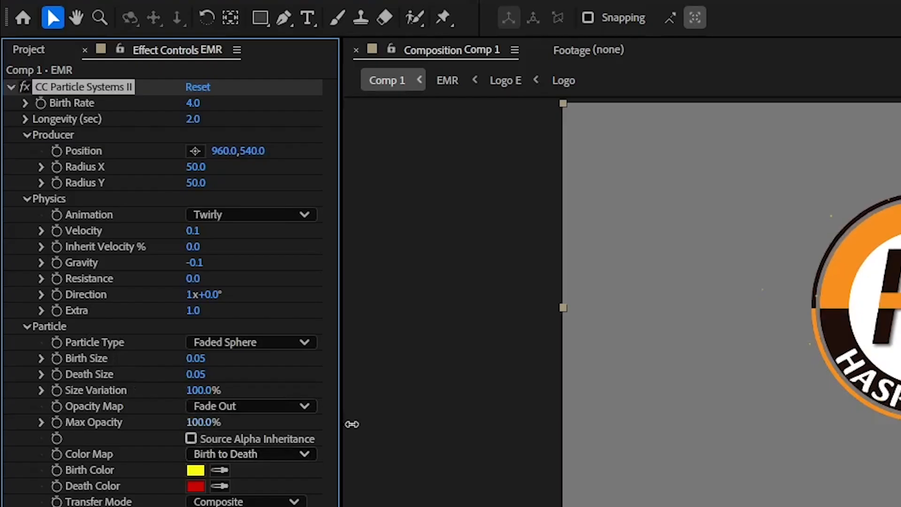
click(190, 438)
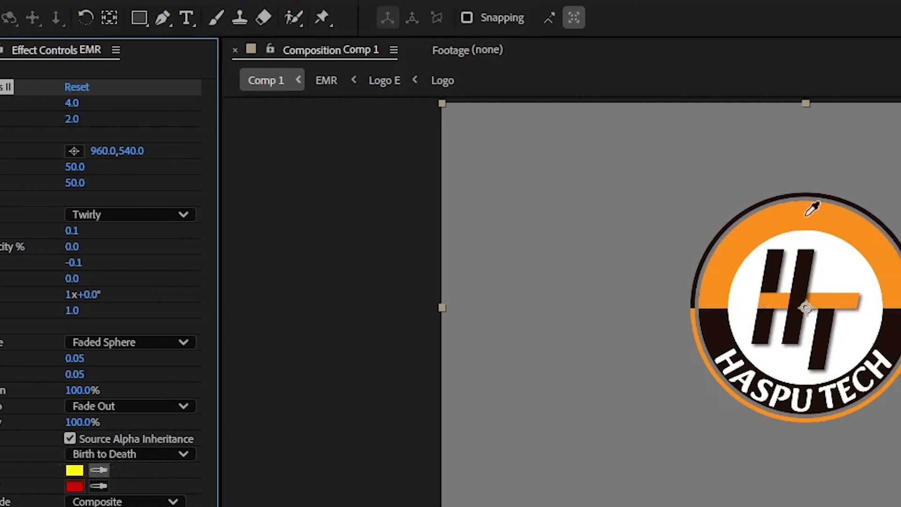
Step: Sample the logo's orange for the particles' Birth Color and set the Death Color to dark brown 5C3101
click(810, 214)
click(216, 486)
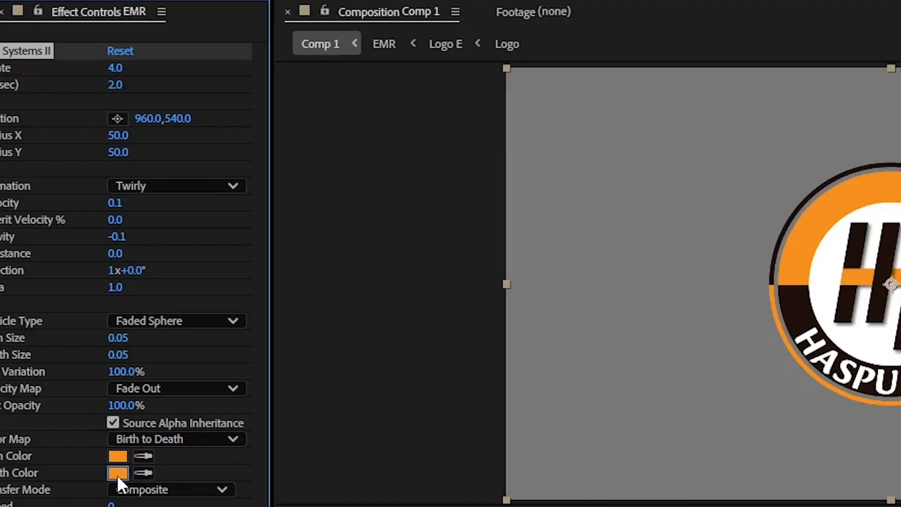
click(193, 486)
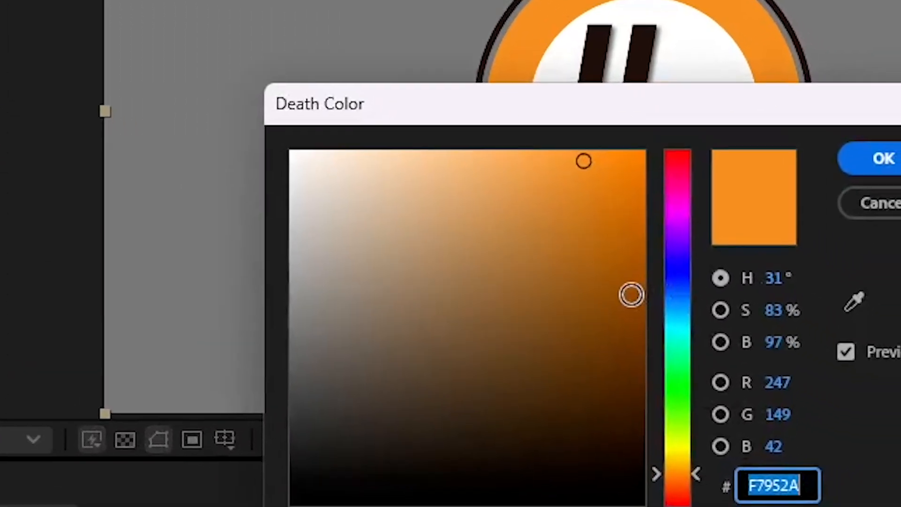
click(631, 294)
click(646, 300)
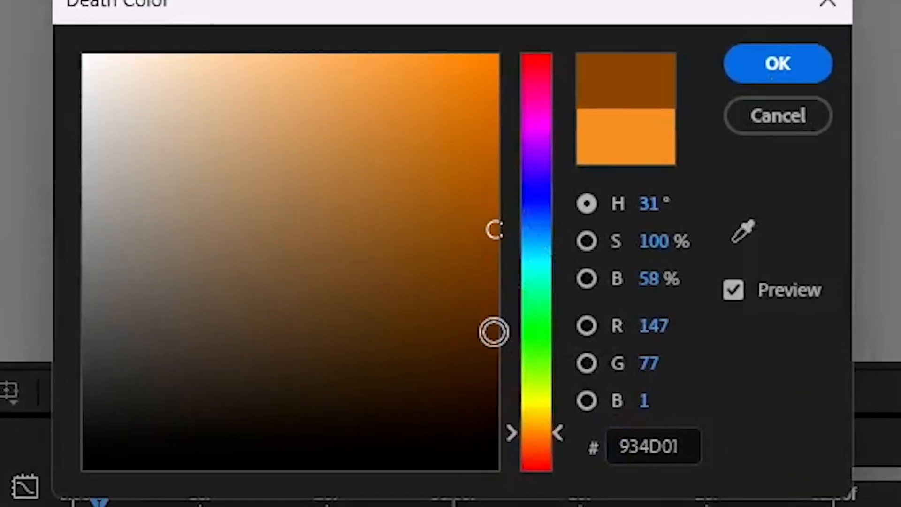
click(494, 331)
click(492, 318)
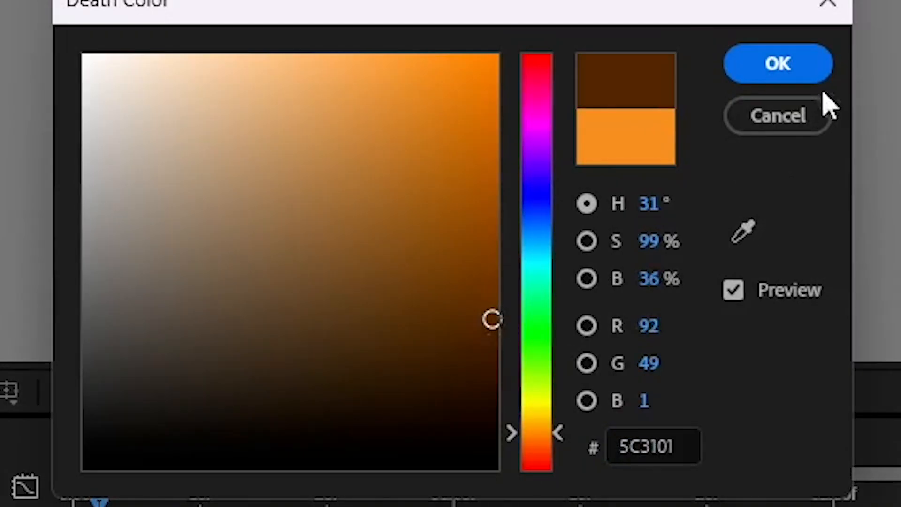
click(801, 75)
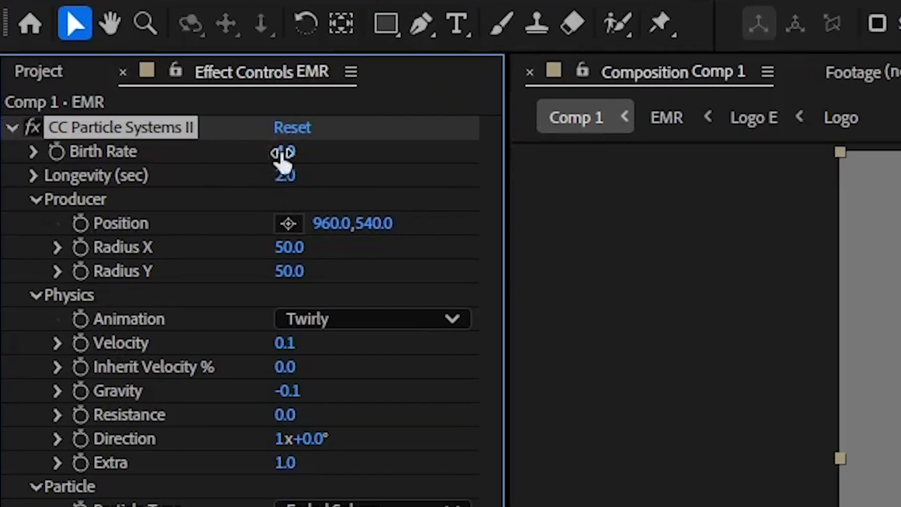
Step: Set the particle system's Birth Rate to 1000 and Longevity to 4 seconds, and collapse its settings
click(283, 153)
text(1000)
key(Return)
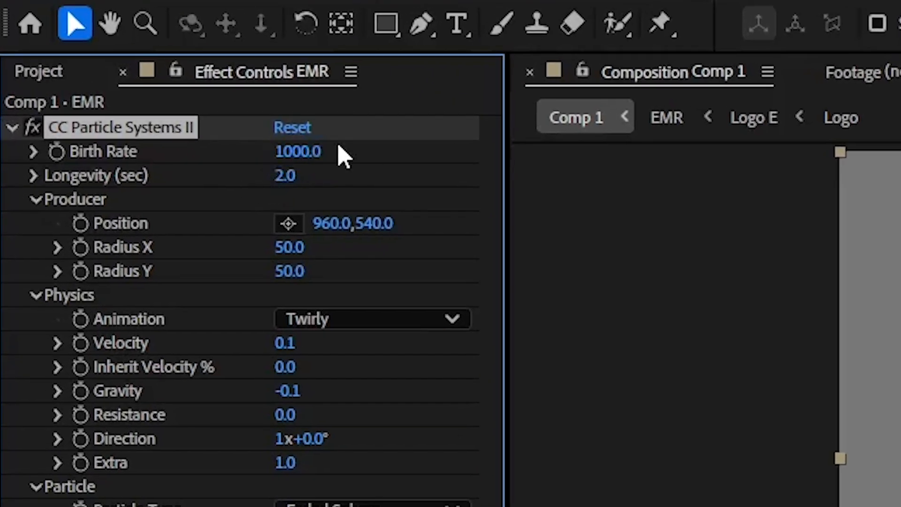
click(284, 176)
text(4)
key(Return)
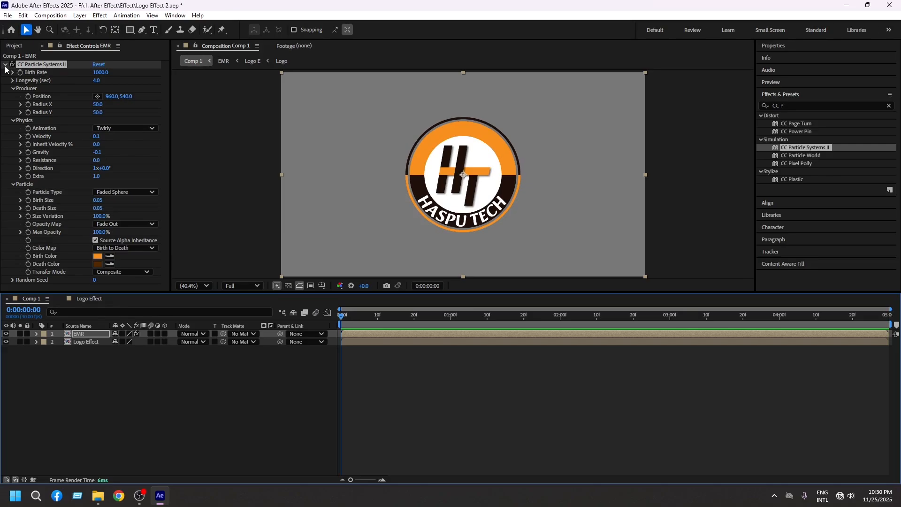
click(12, 128)
Step: Find the Glow effect, apply it to the EMR layer, and duplicate it
click(788, 106)
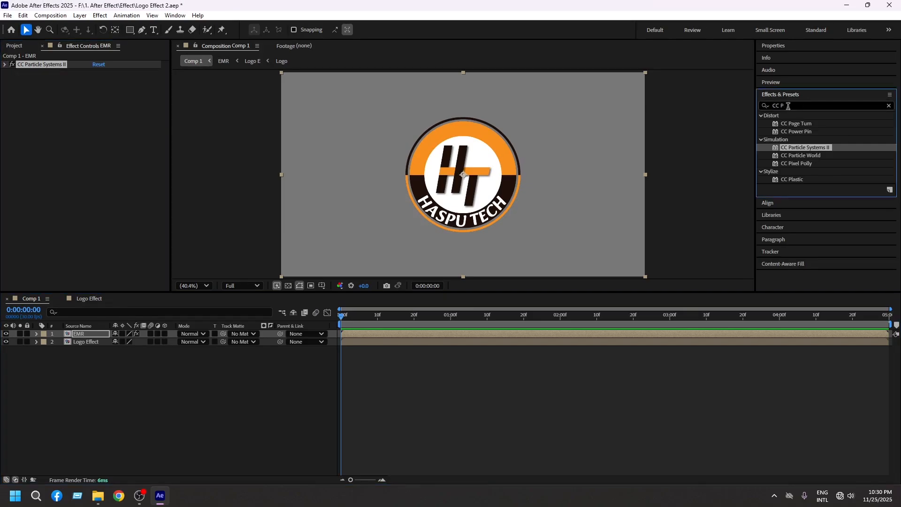
key(ctrl+a)
text(glow)
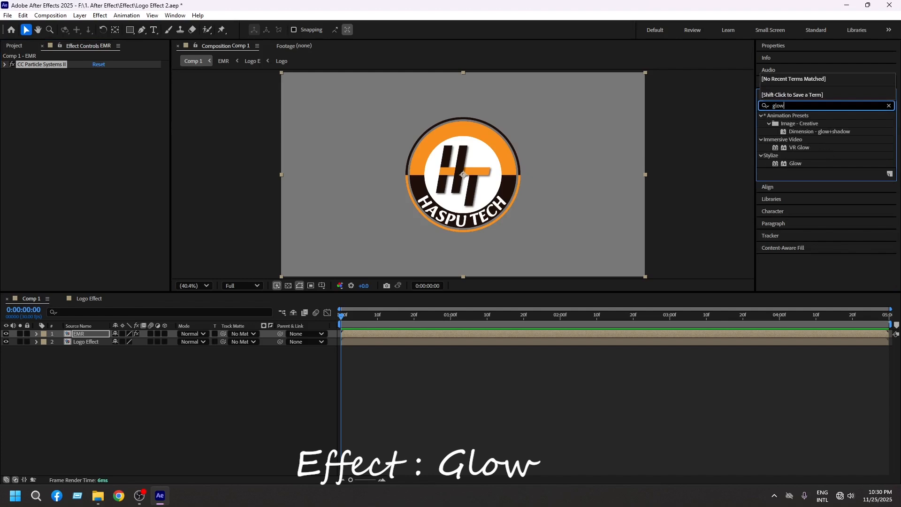
drag(796, 163, 62, 277)
key(ctrl+d)
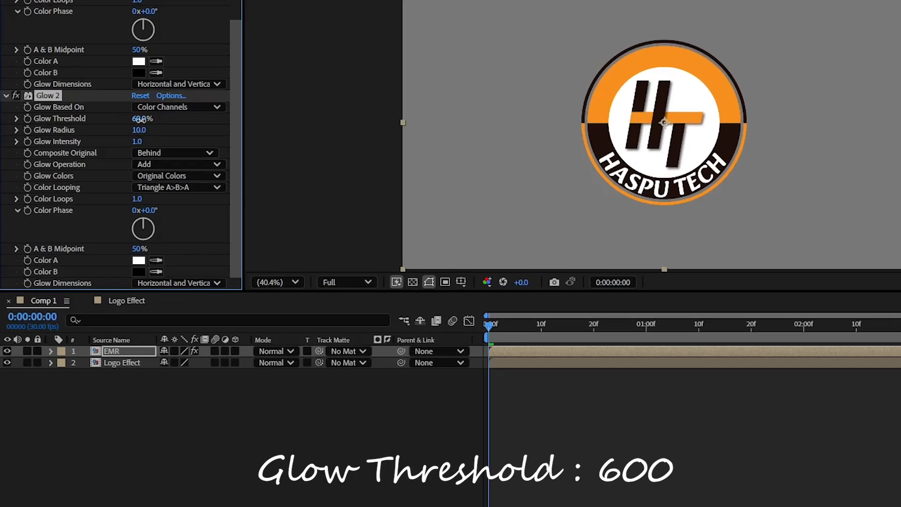
Step: Adjust the second Glow's settings, collapse both Glow effects, and move the current time to 0:00:00:27
click(99, 172)
drag(98, 180, 376, 188)
drag(750, 84, 837, 110)
click(198, 68)
drag(681, 337, 900, 385)
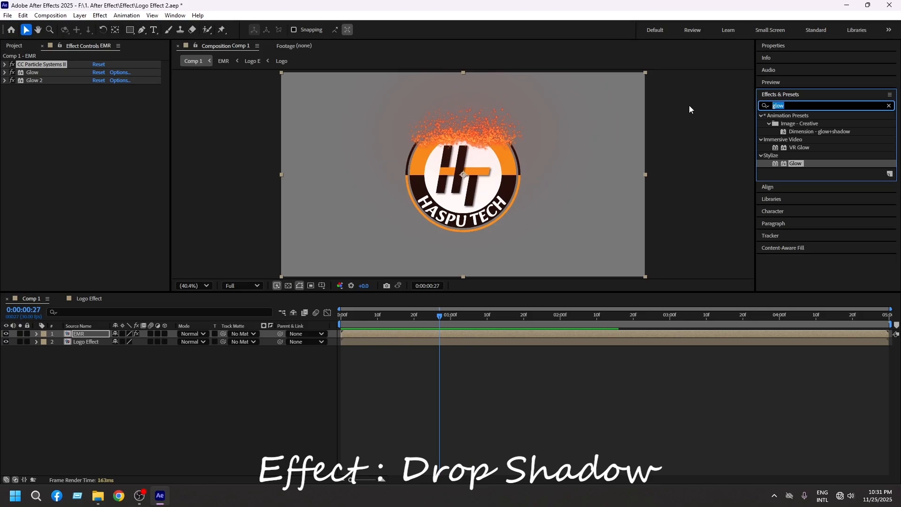
Step: Apply the Drop Shadow effect to the EMR layer and raise its Opacity to 100%
text(drop)
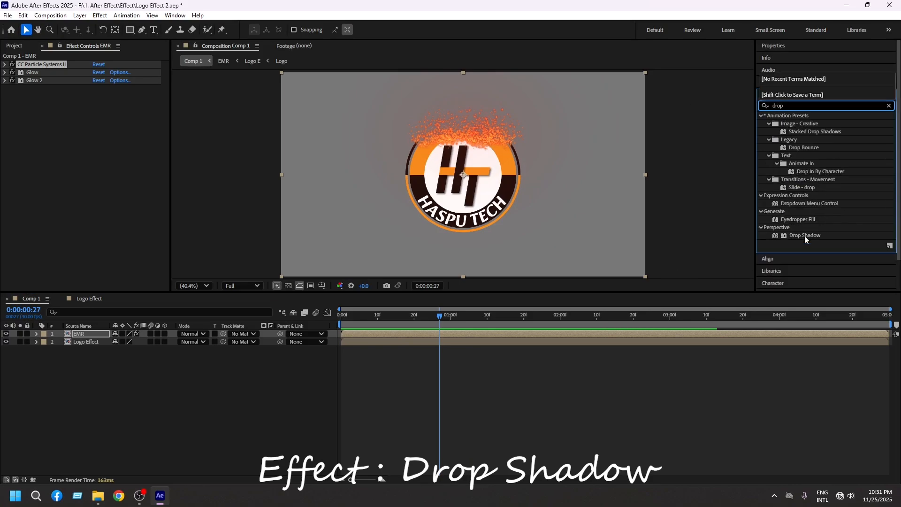
drag(806, 236, 107, 336)
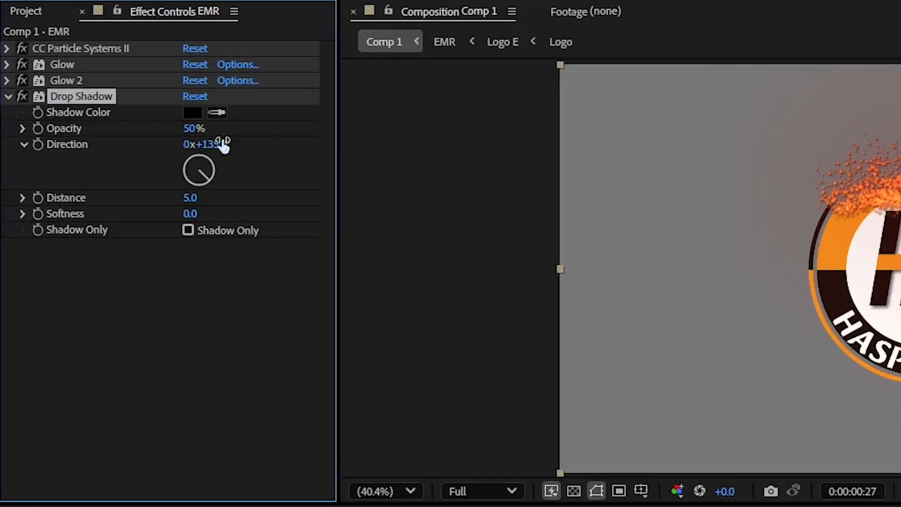
drag(98, 104, 166, 106)
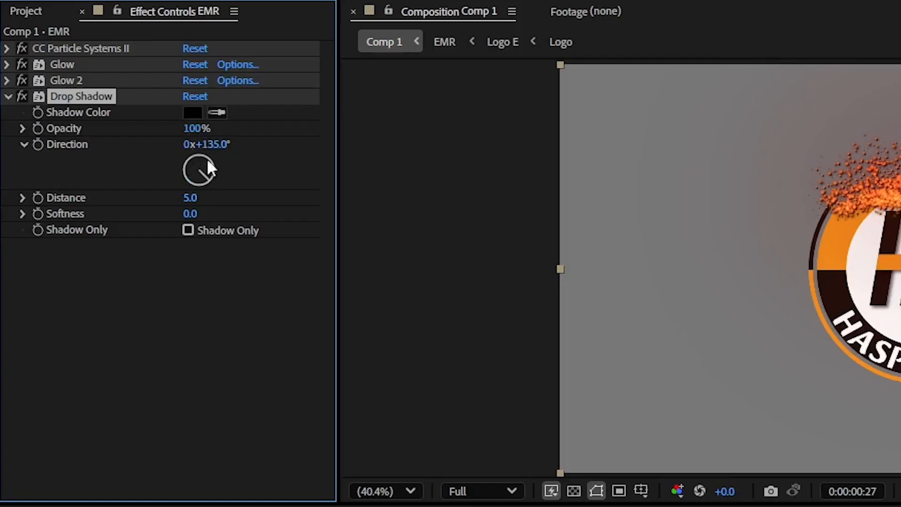
Step: Set the drop shadow's Distance to 0 and its Softness to 50
click(192, 197)
key(Return)
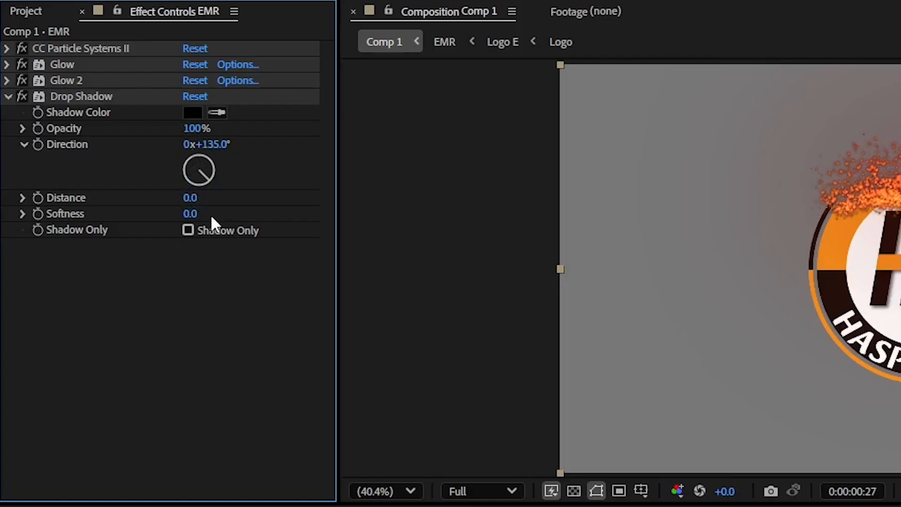
click(192, 214)
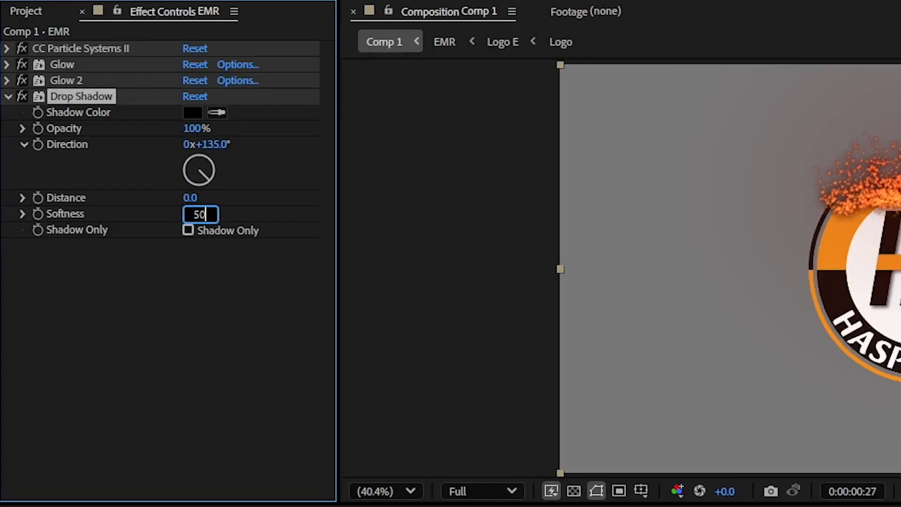
text(50)
key(Return)
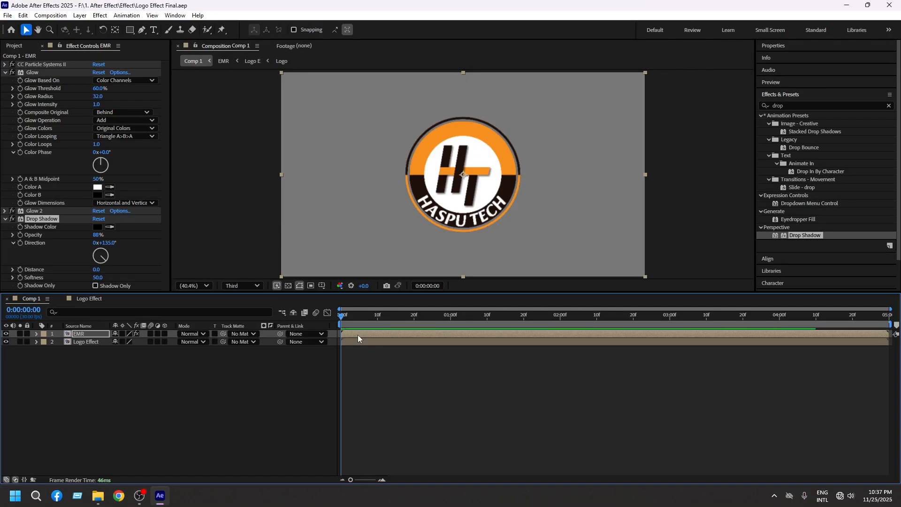
Step: Pre-compose the EMR and Logo Effect layers into a new composition named Final
click(5, 73)
click(5, 88)
drag(76, 396, 96, 334)
right_click(96, 335)
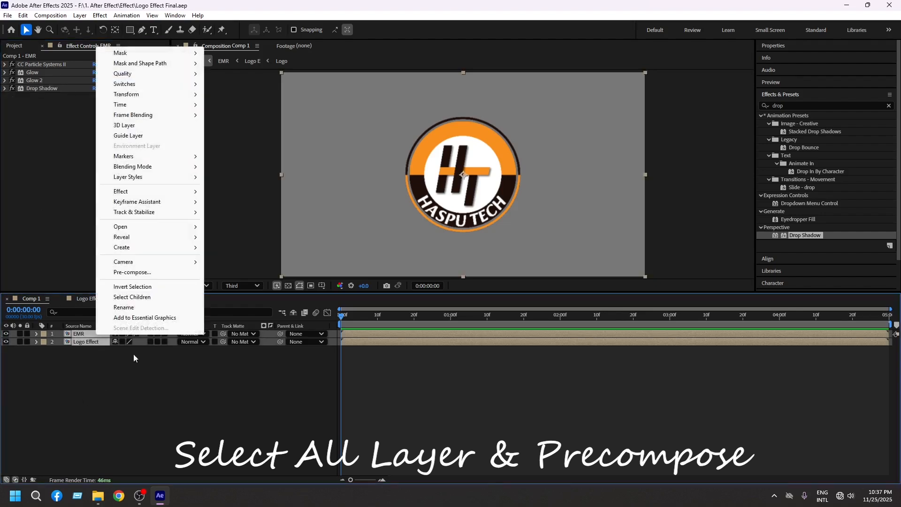
click(147, 276)
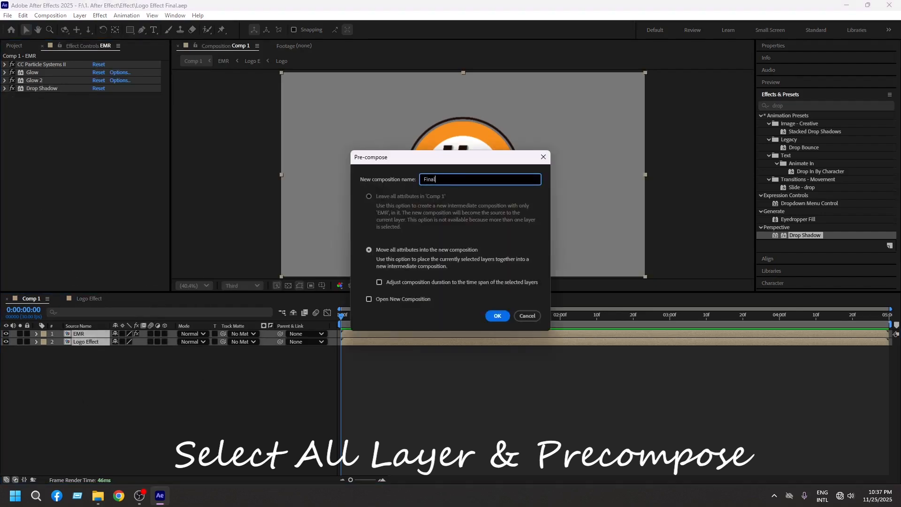
text(Final)
click(502, 318)
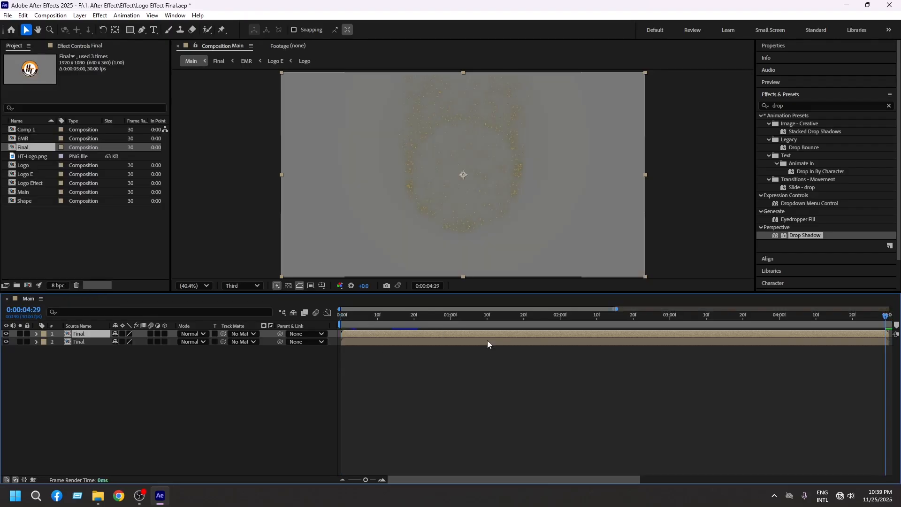
Step: Shift the upper Final layer in the Main composition to start at 5 seconds and time-reverse it
click(391, 341)
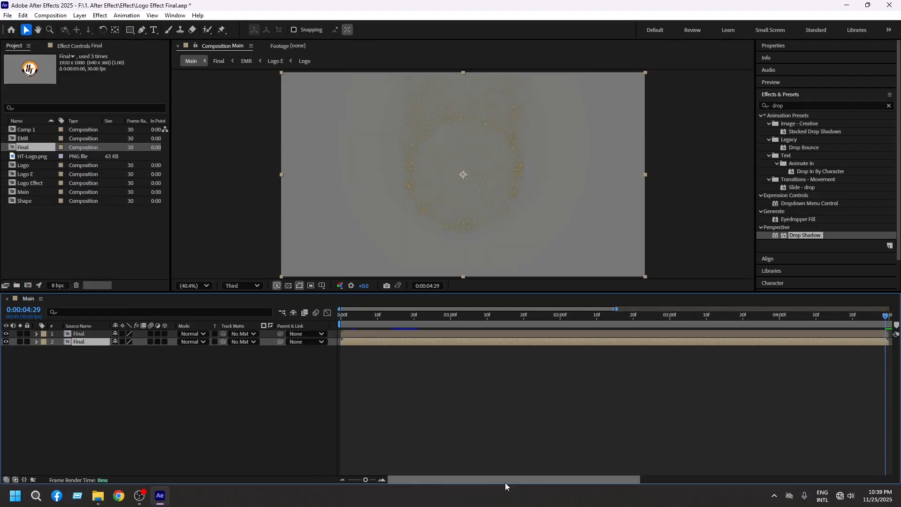
drag(366, 479, 327, 482)
drag(429, 334, 704, 334)
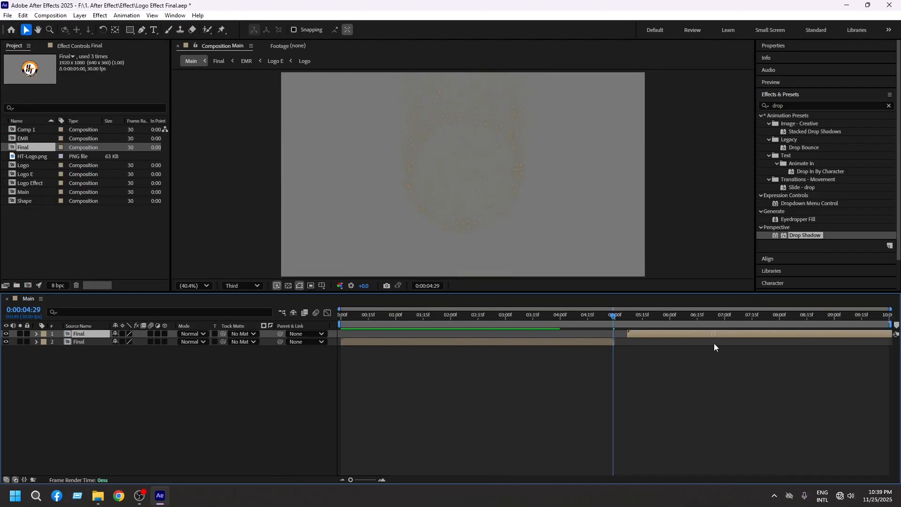
right_click(702, 338)
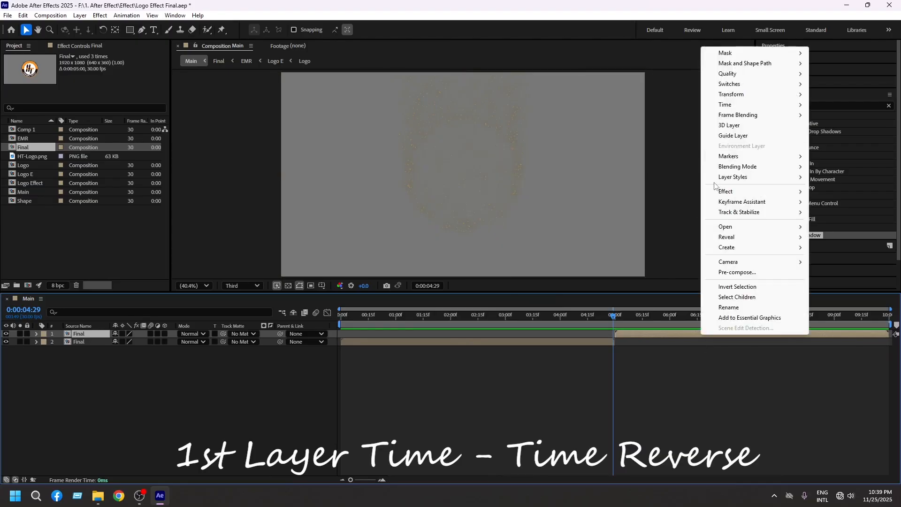
mouse_move(728, 105)
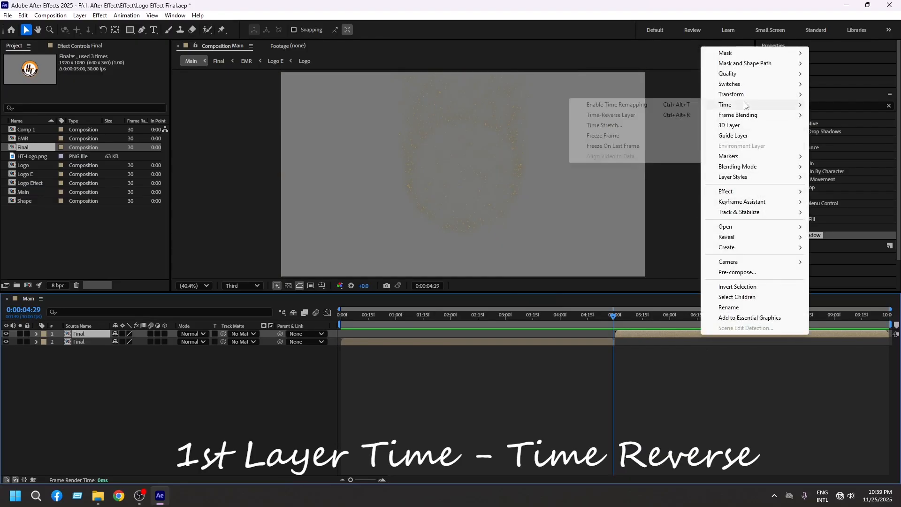
click(620, 118)
Step: Reorder the Final layers in time so the reversed one starts at 0 and the other at 5 seconds, and play the preview
drag(435, 341, 341, 314)
key(space)
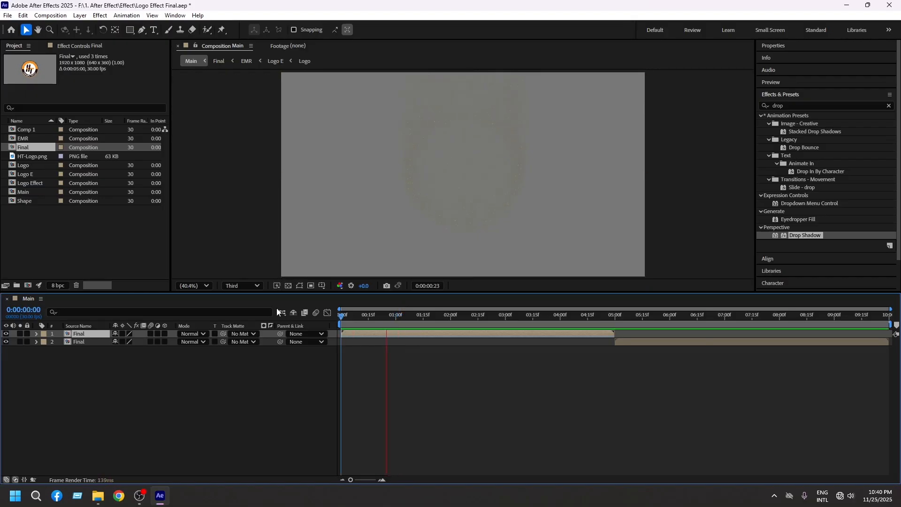